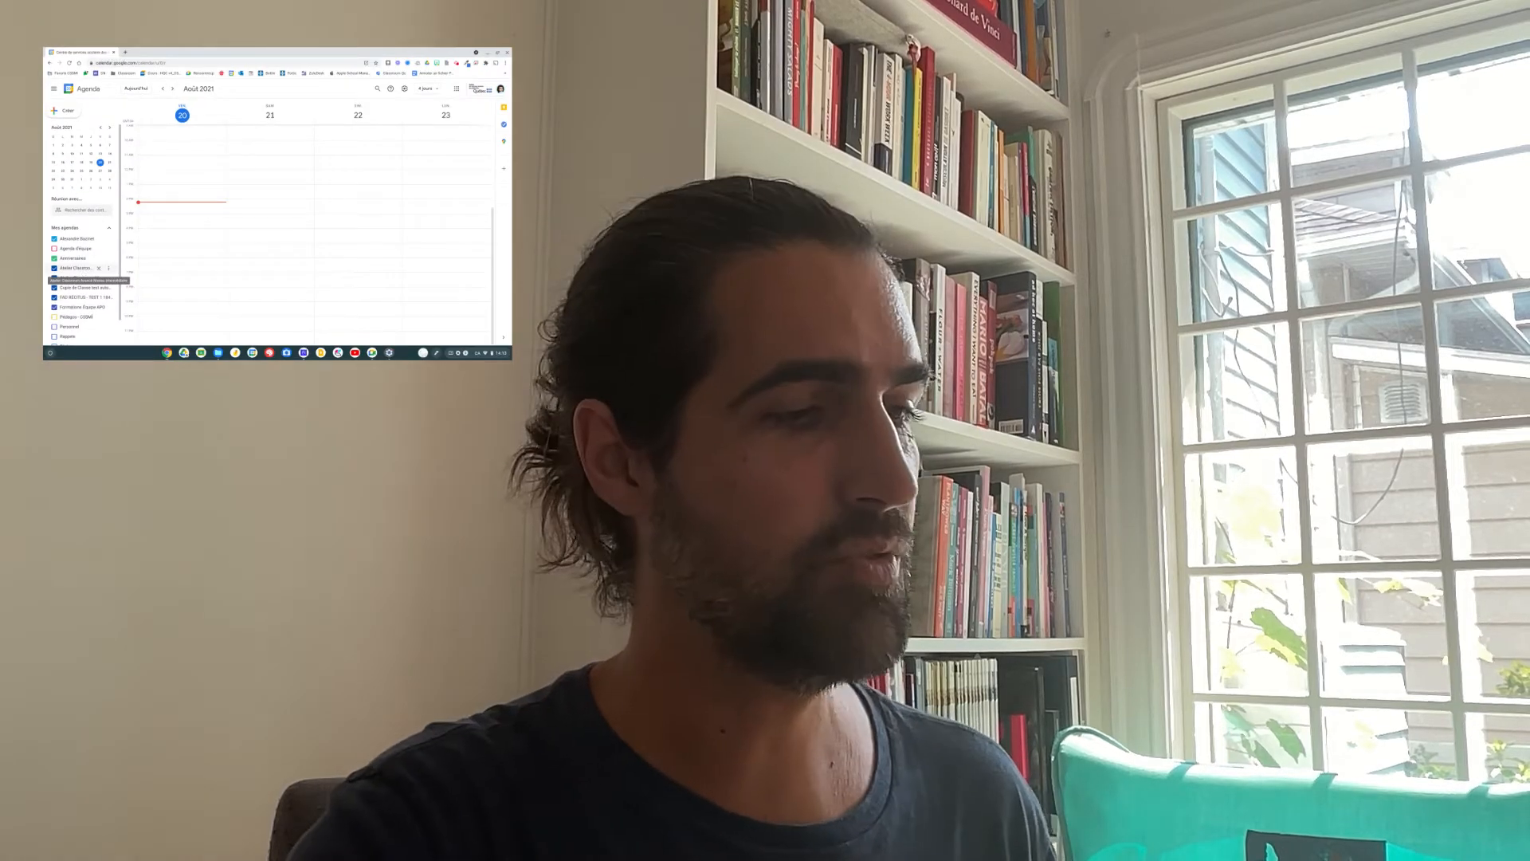
scroll(107, 271, "down", 1)
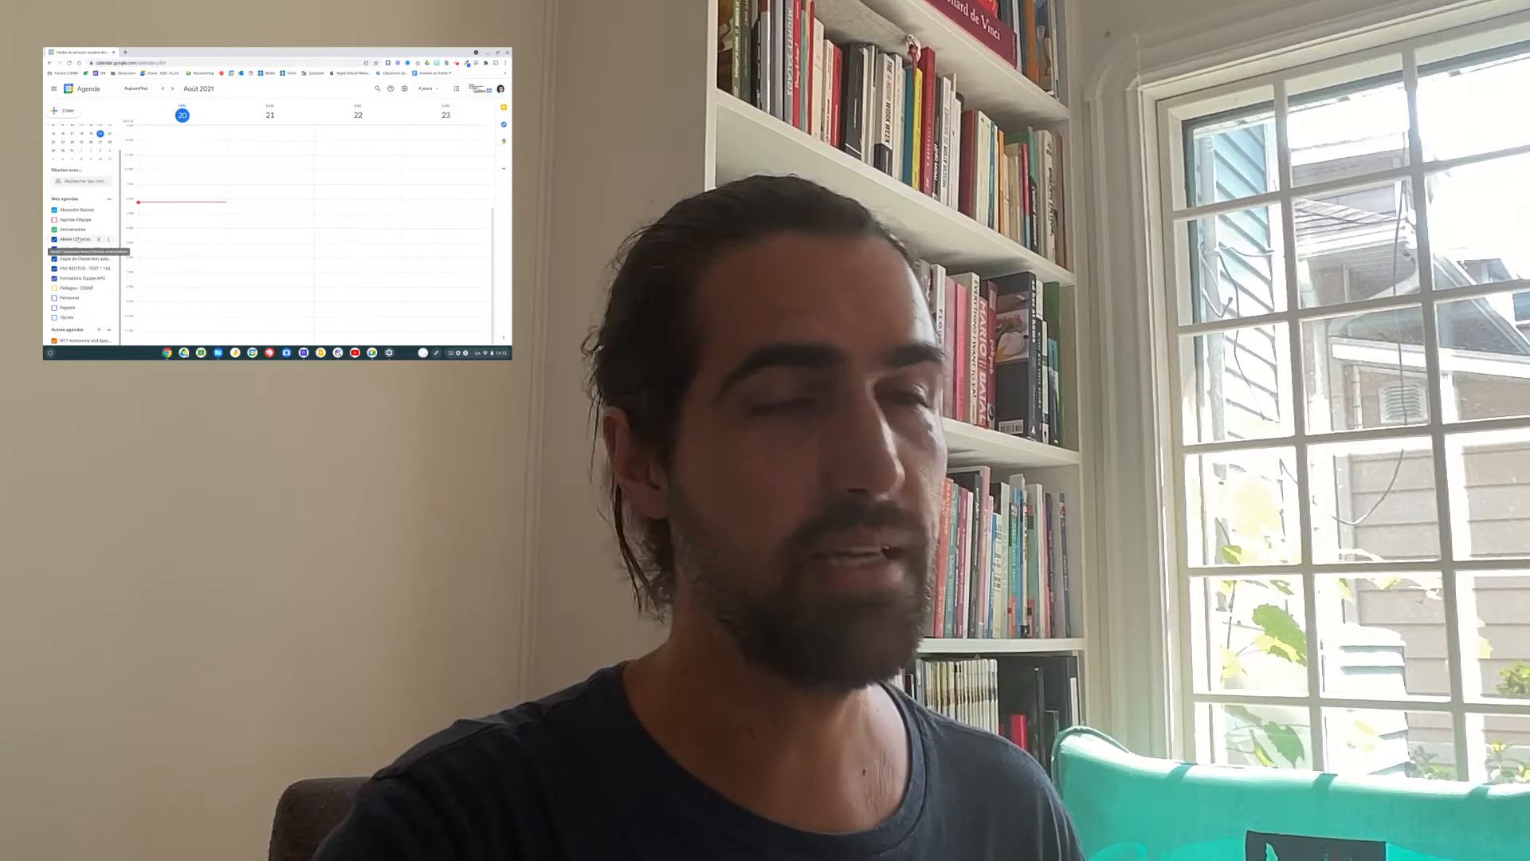
scroll(78, 240, "up", 1)
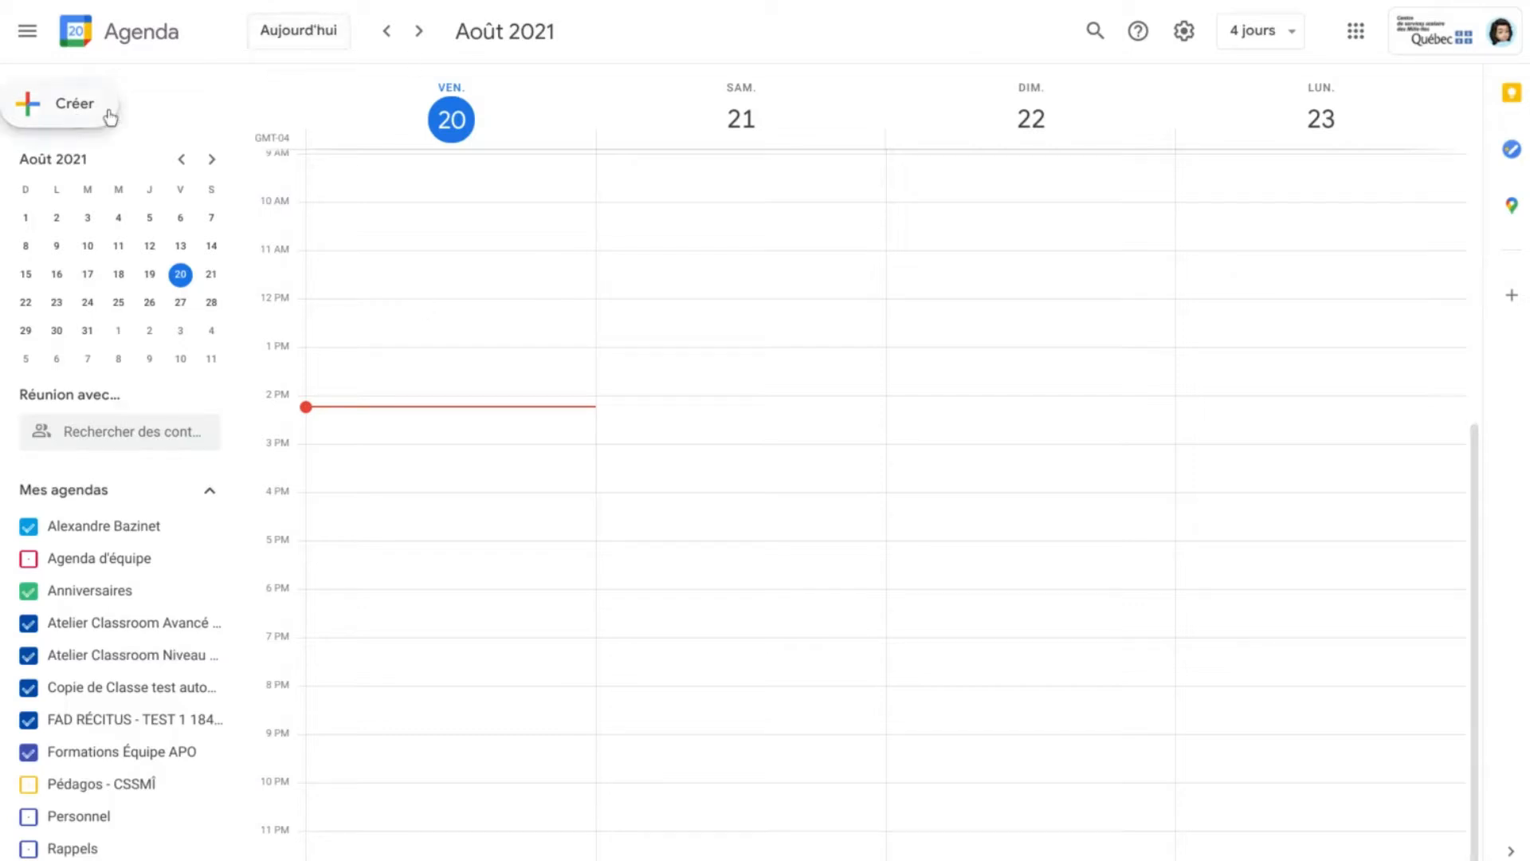
Browse the calendar forward in four-day periods to 9–12 September 2021 and return to today's date
left_click(311, 38)
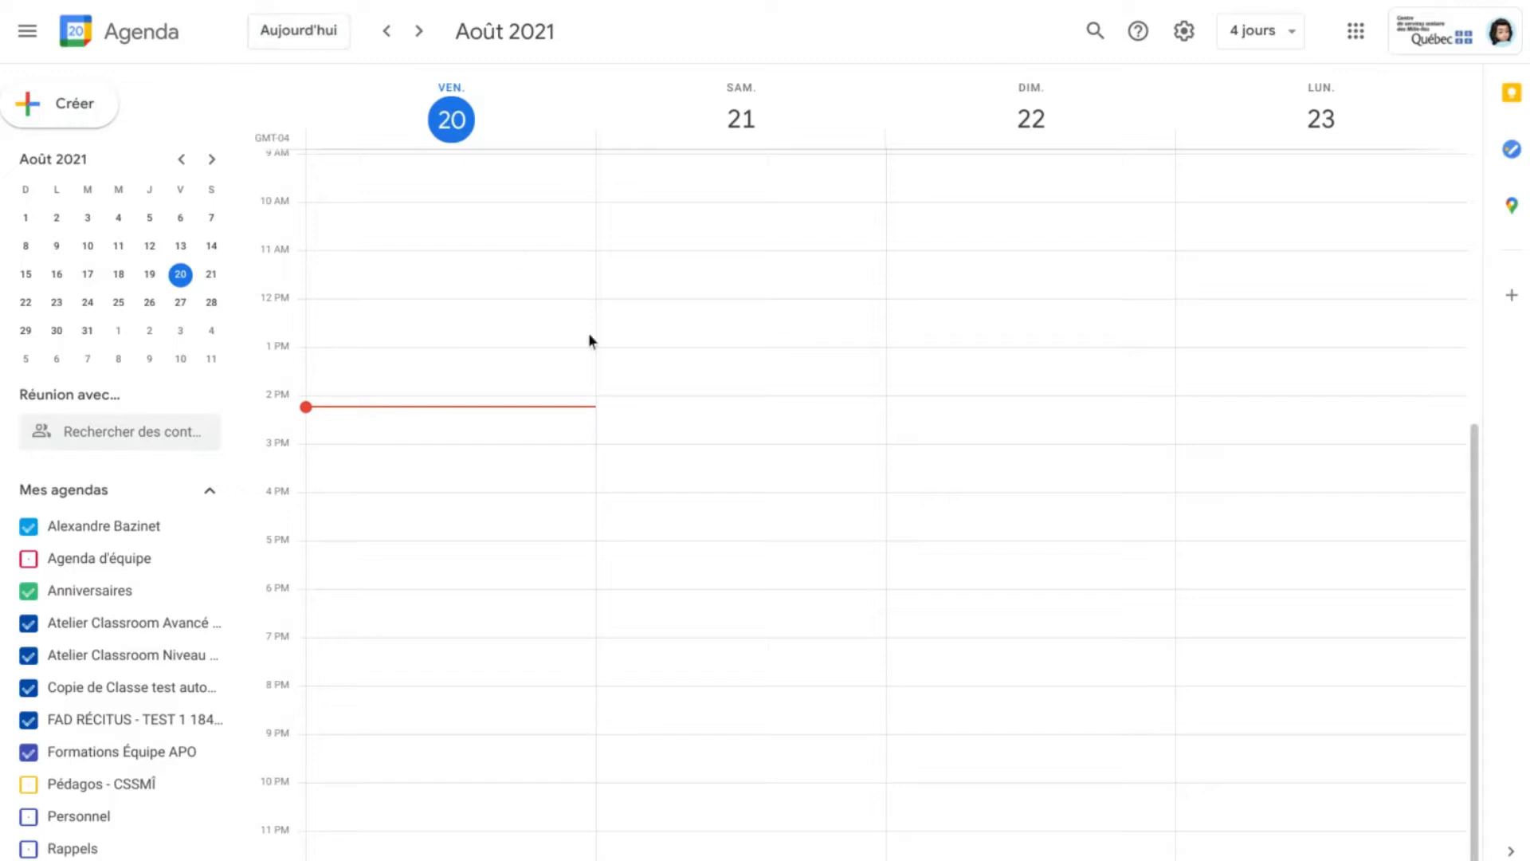
left_click(418, 32)
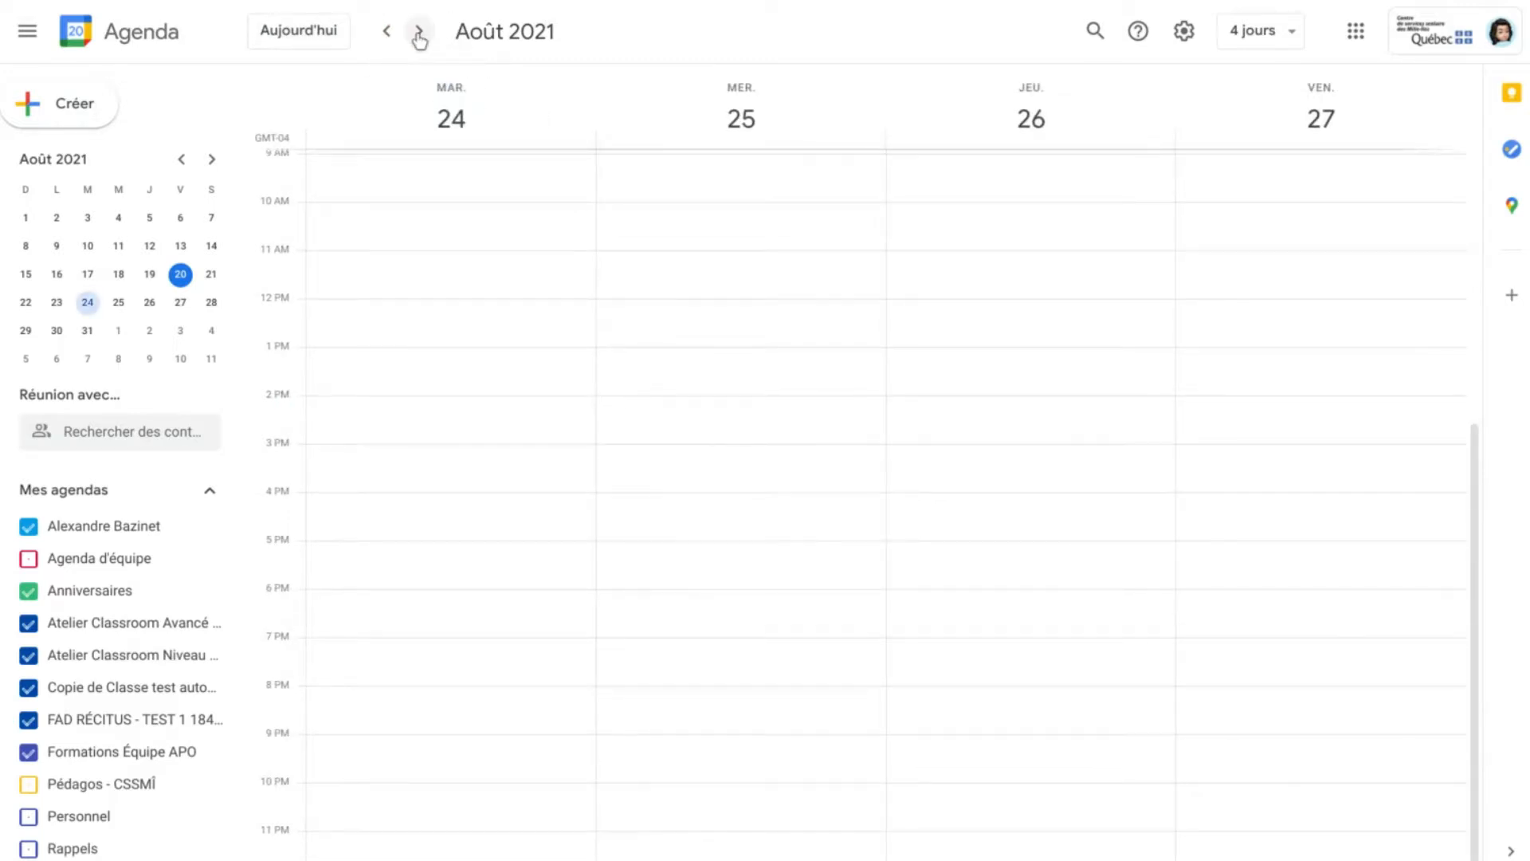
left_click(418, 32)
left_click(418, 32)
left_click(418, 32)
left_click(418, 32)
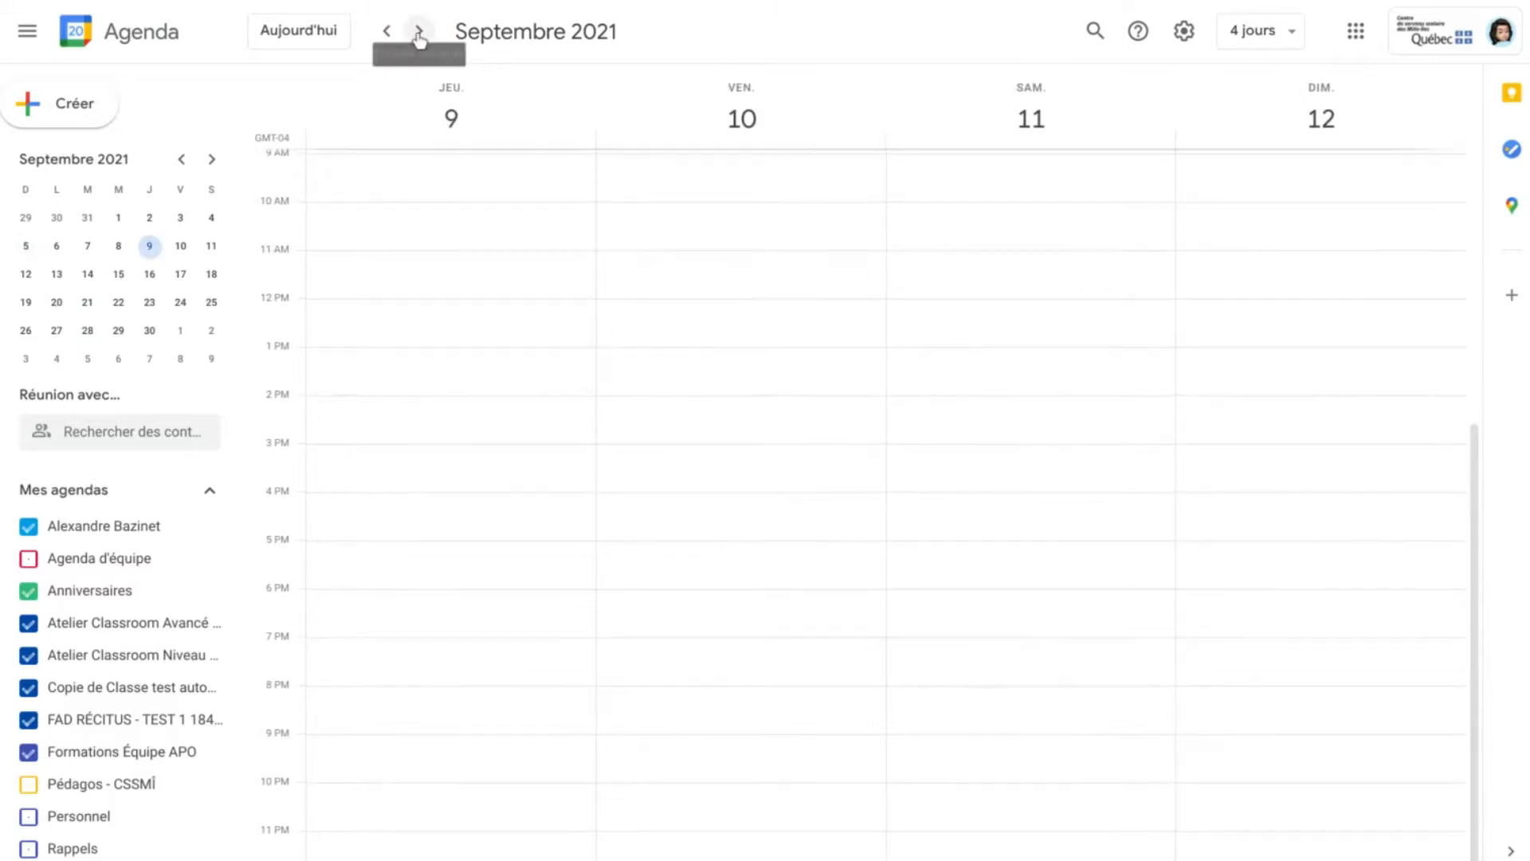
left_click(326, 33)
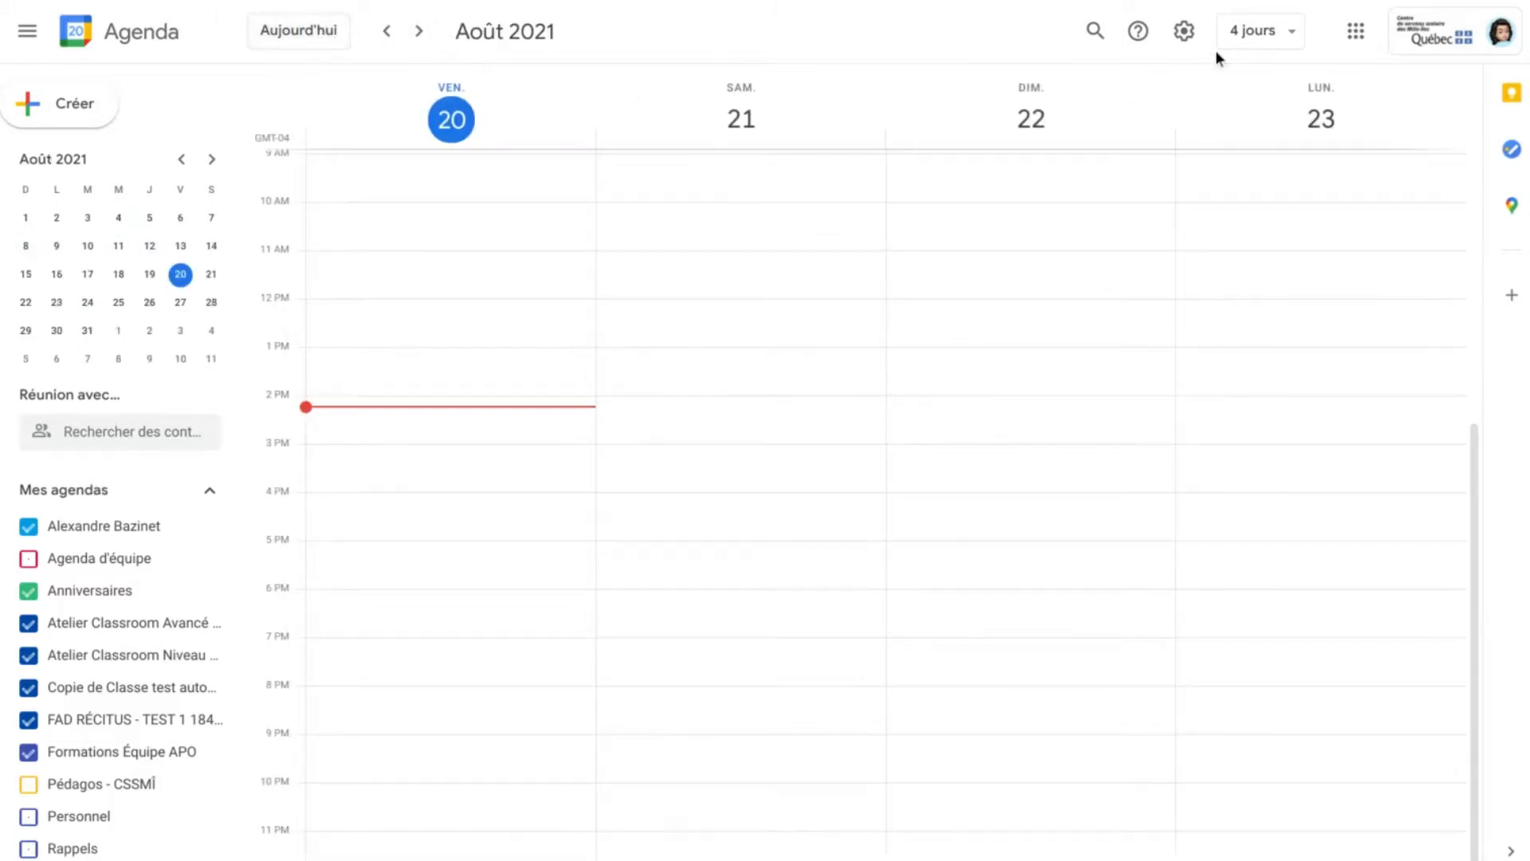
Display the calendar in the Jour view and in the Semaine view
left_click(1259, 36)
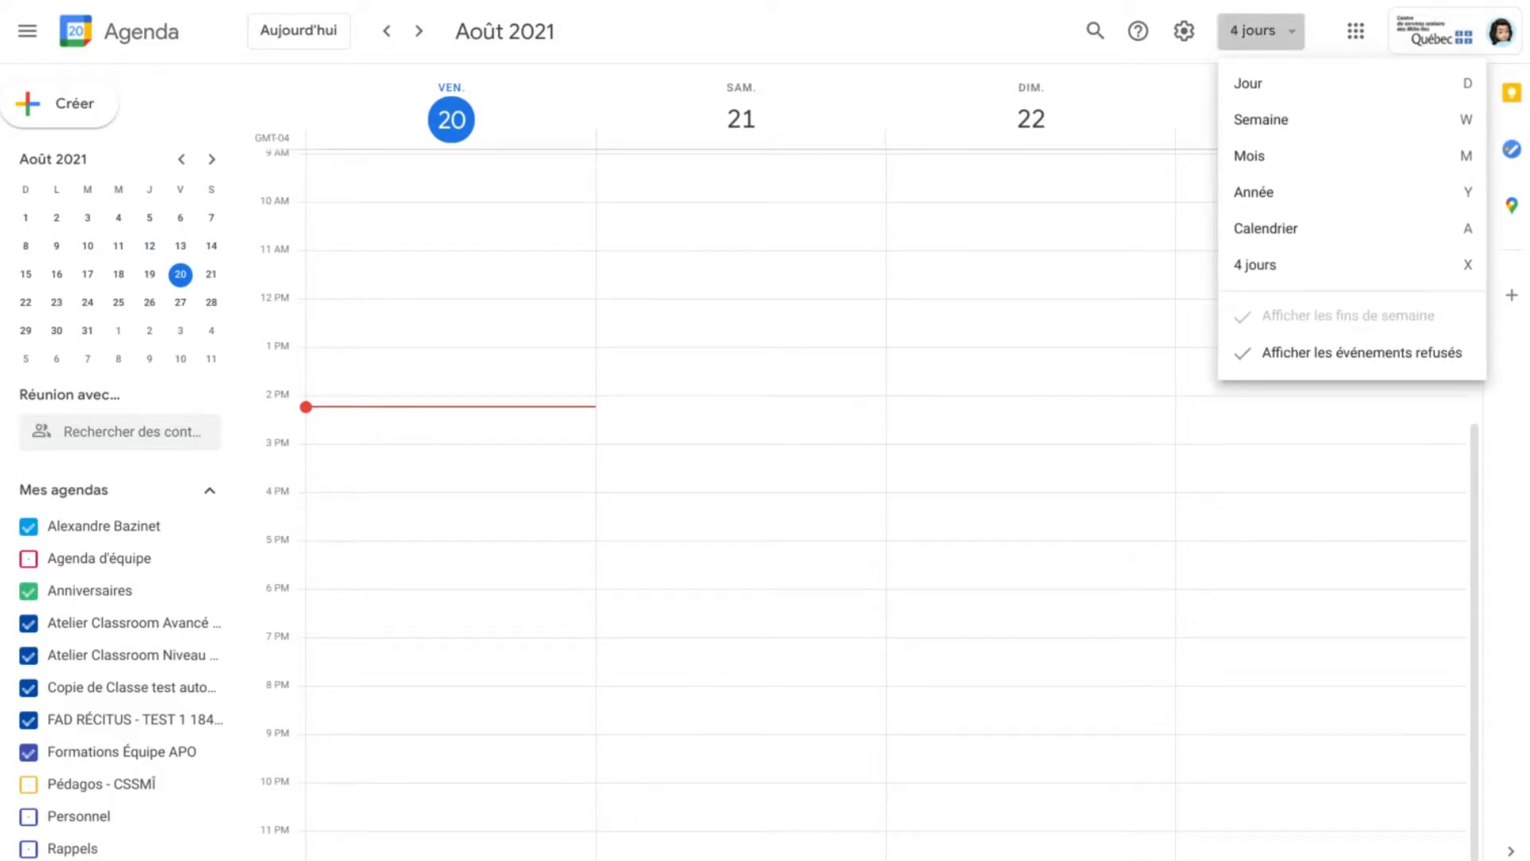
left_click(1264, 96)
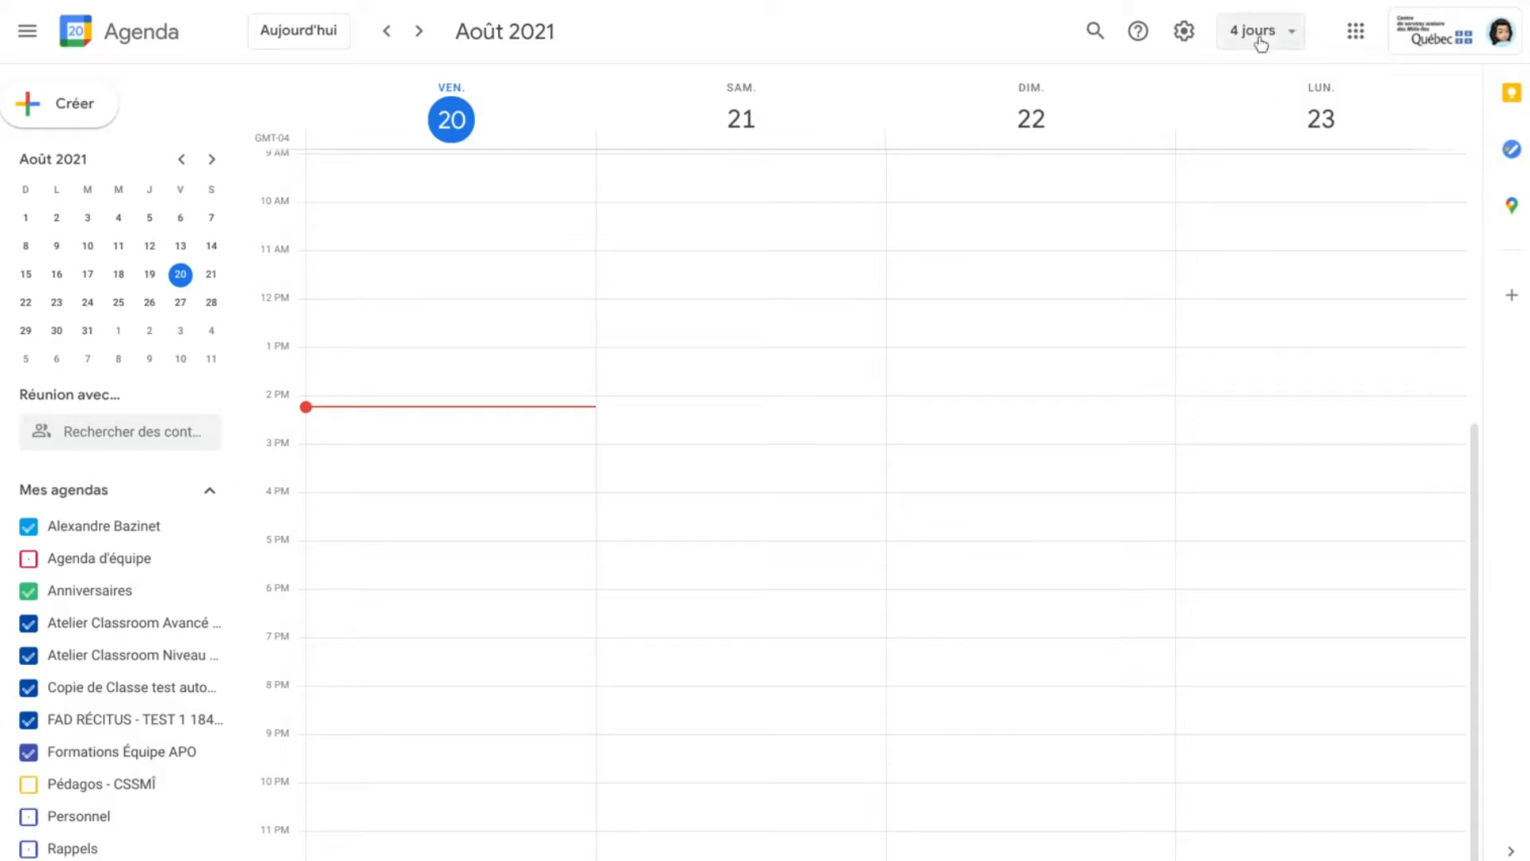
left_click(1260, 40)
left_click(1291, 84)
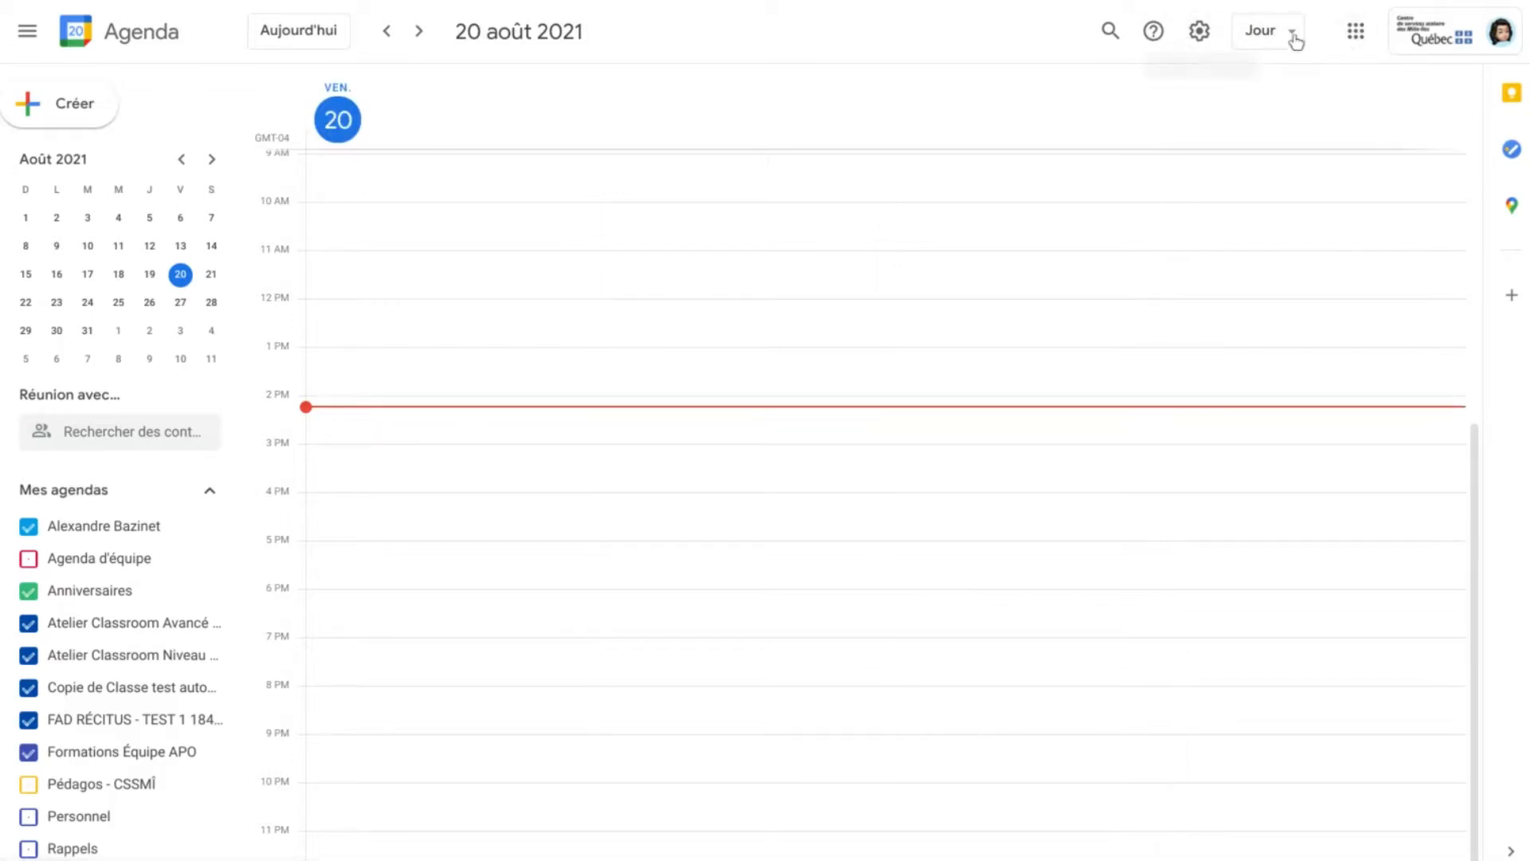
left_click(1285, 40)
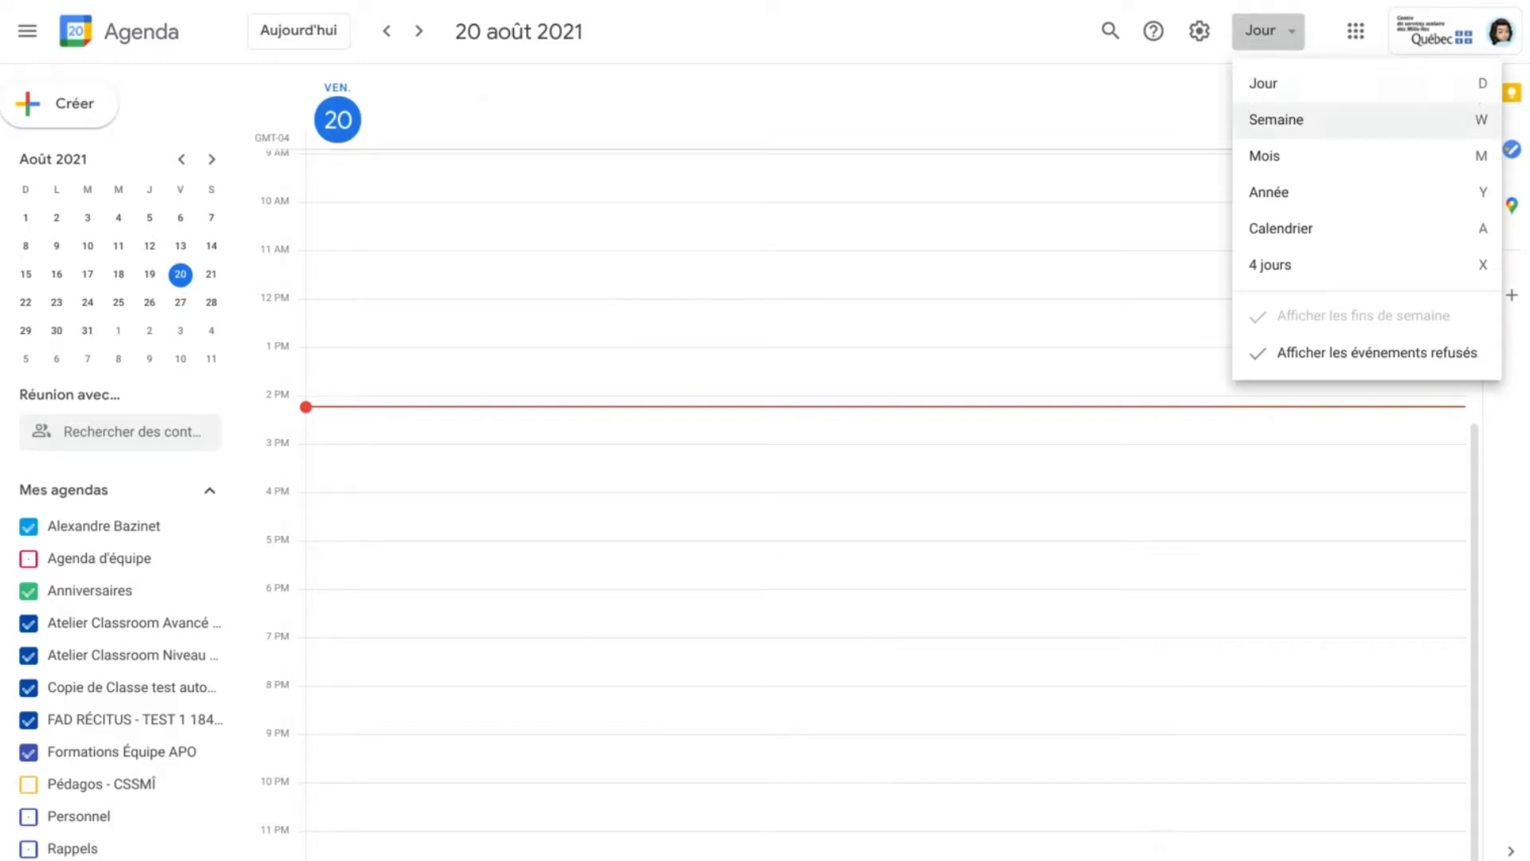
left_click(1276, 119)
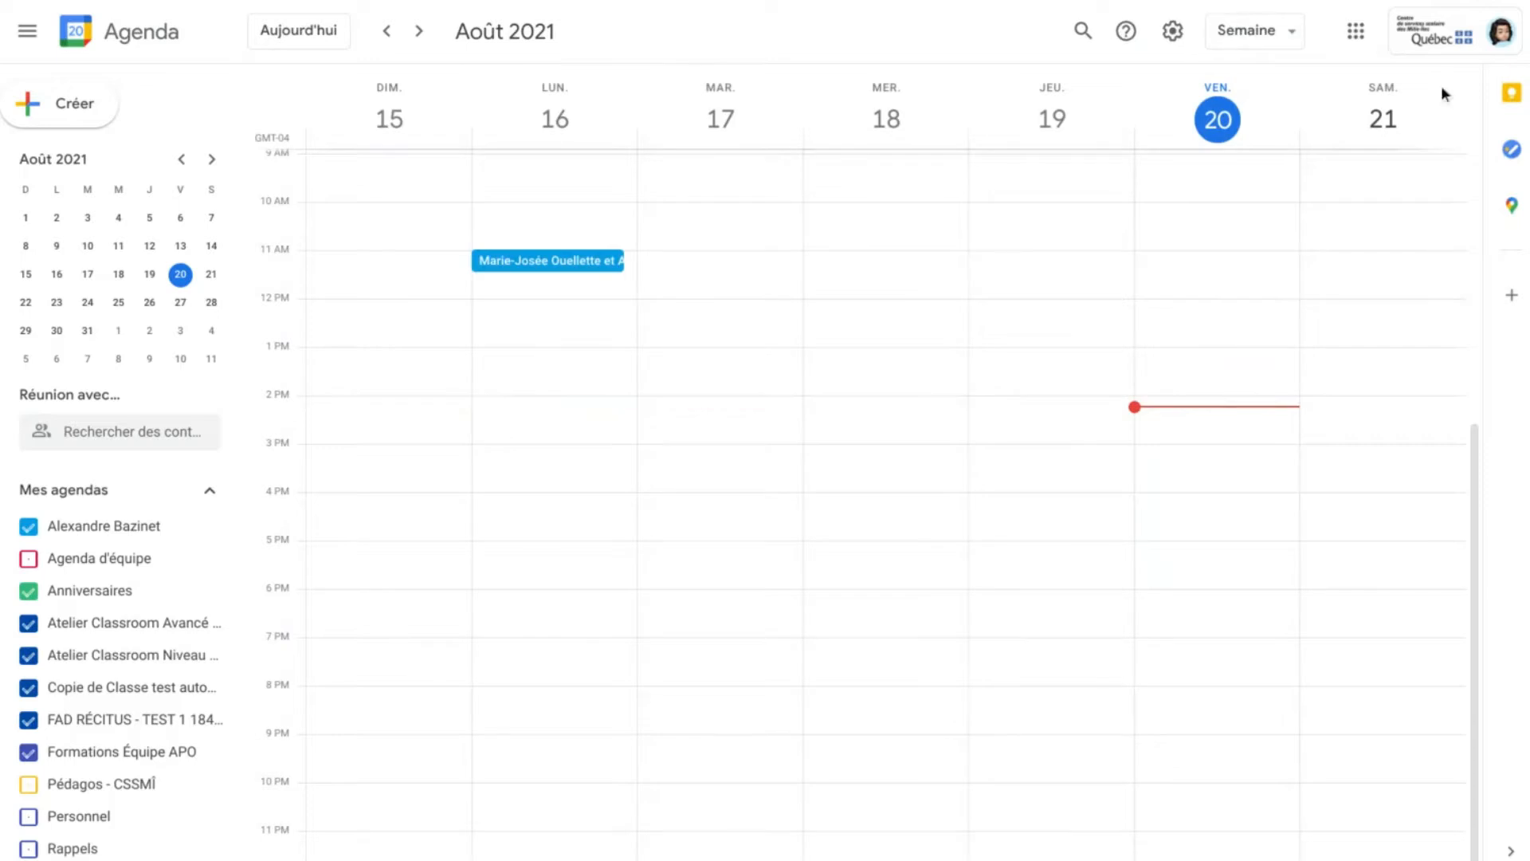
Display the whole year 2021 in the calendar and return to the 4 jours view
left_click(1263, 31)
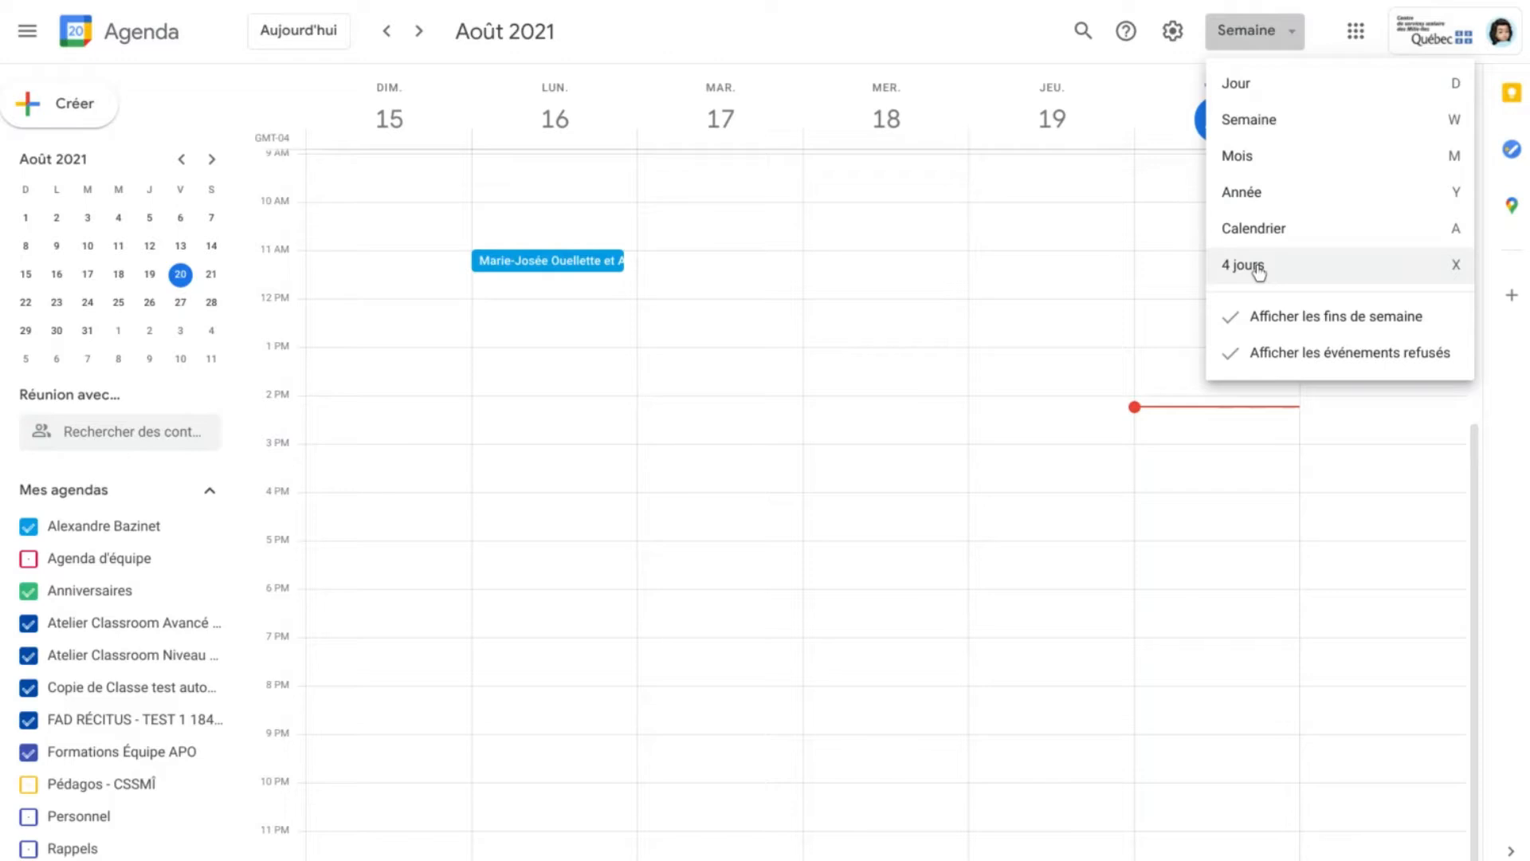
left_click(1275, 196)
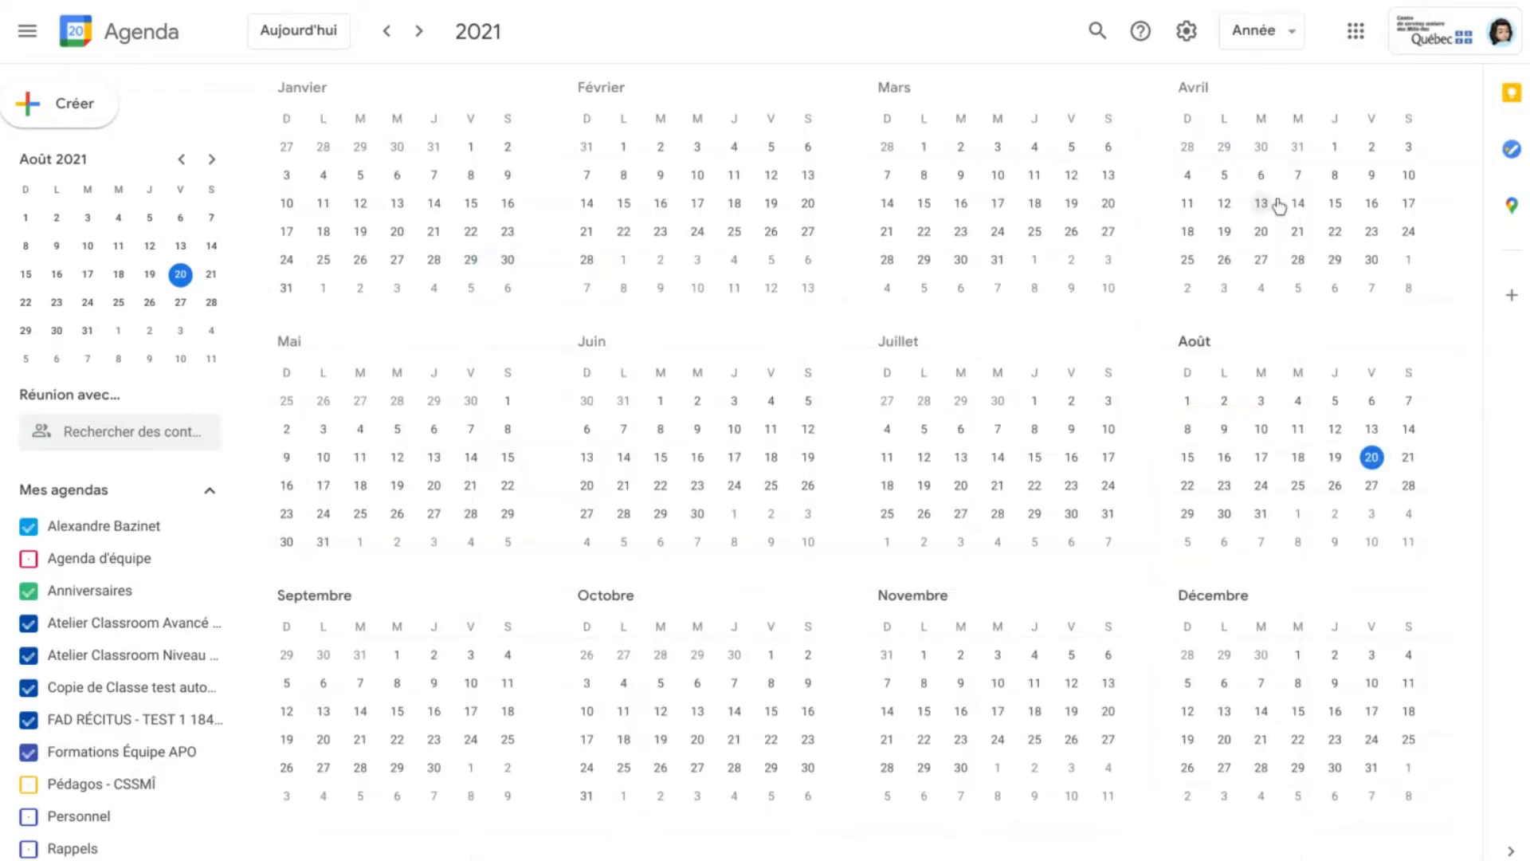
left_click(1290, 31)
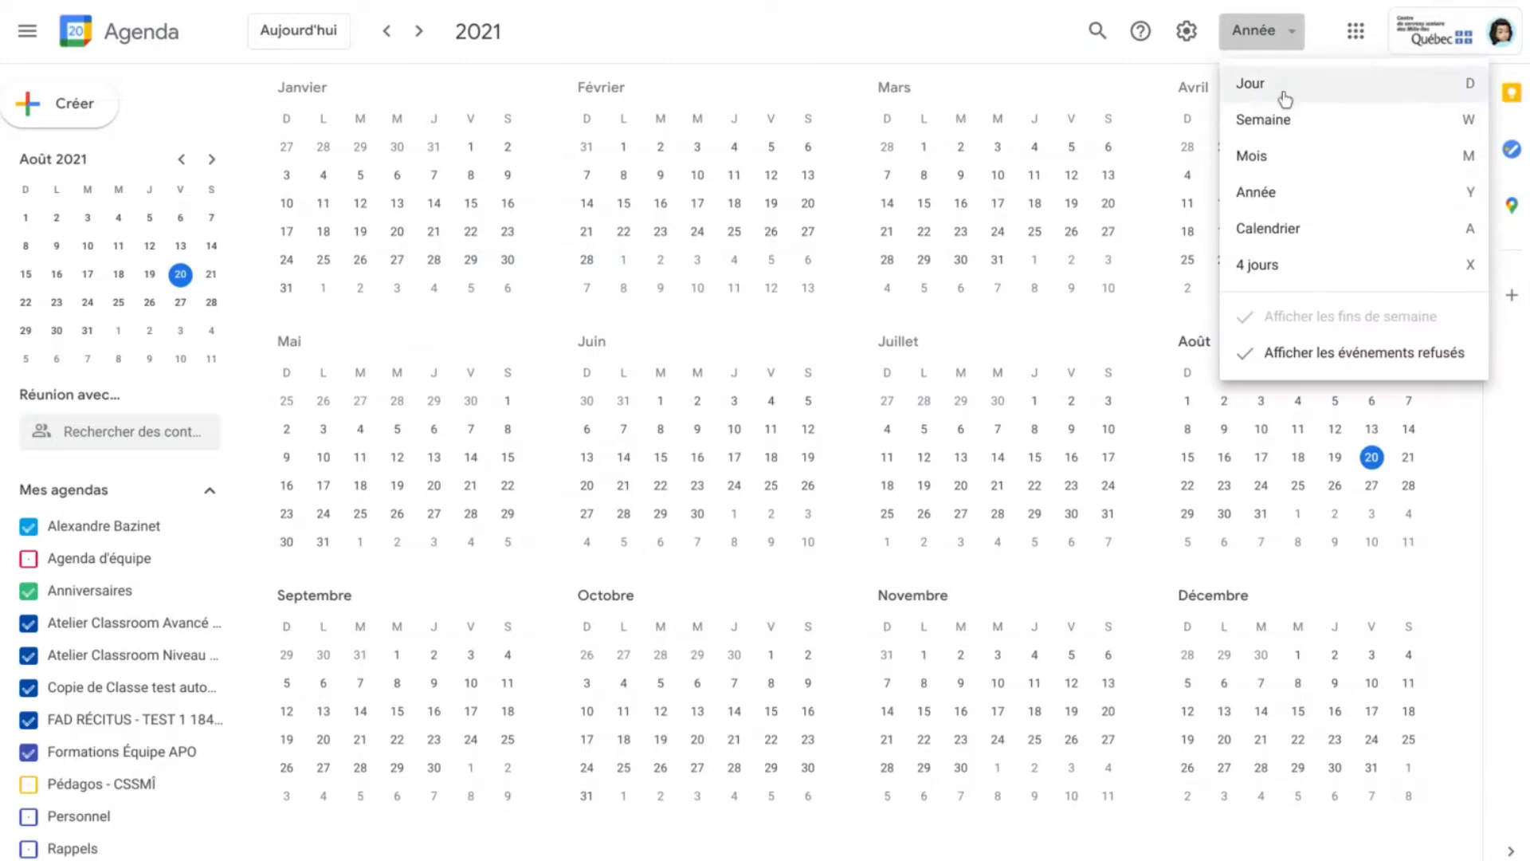
left_click(1275, 266)
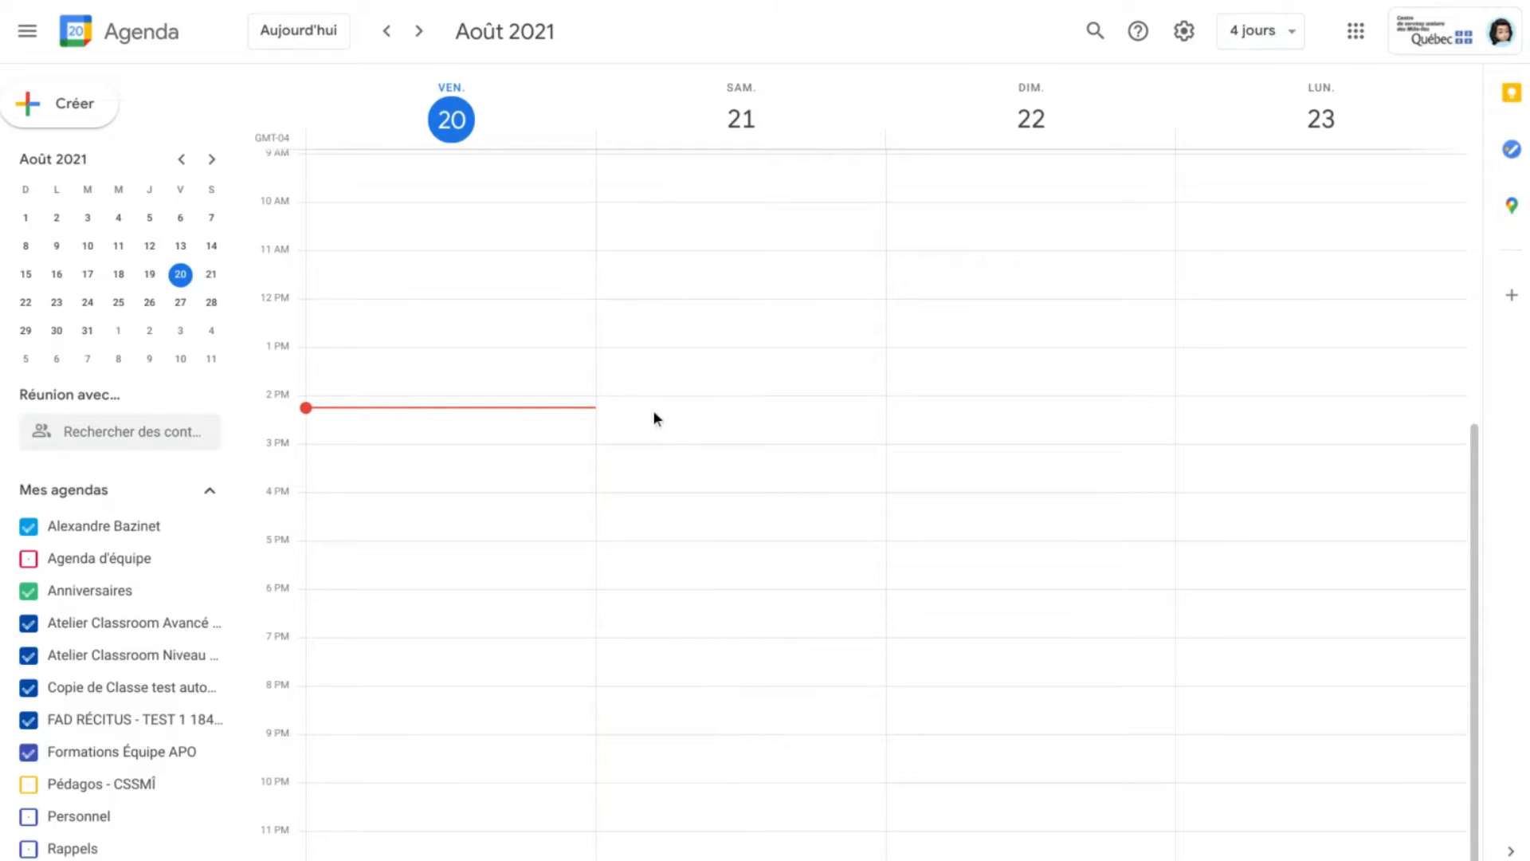
Start a new event titled "Exemple" on Friday 20 August from 3:00pm to 4:00pm
left_click(76, 108)
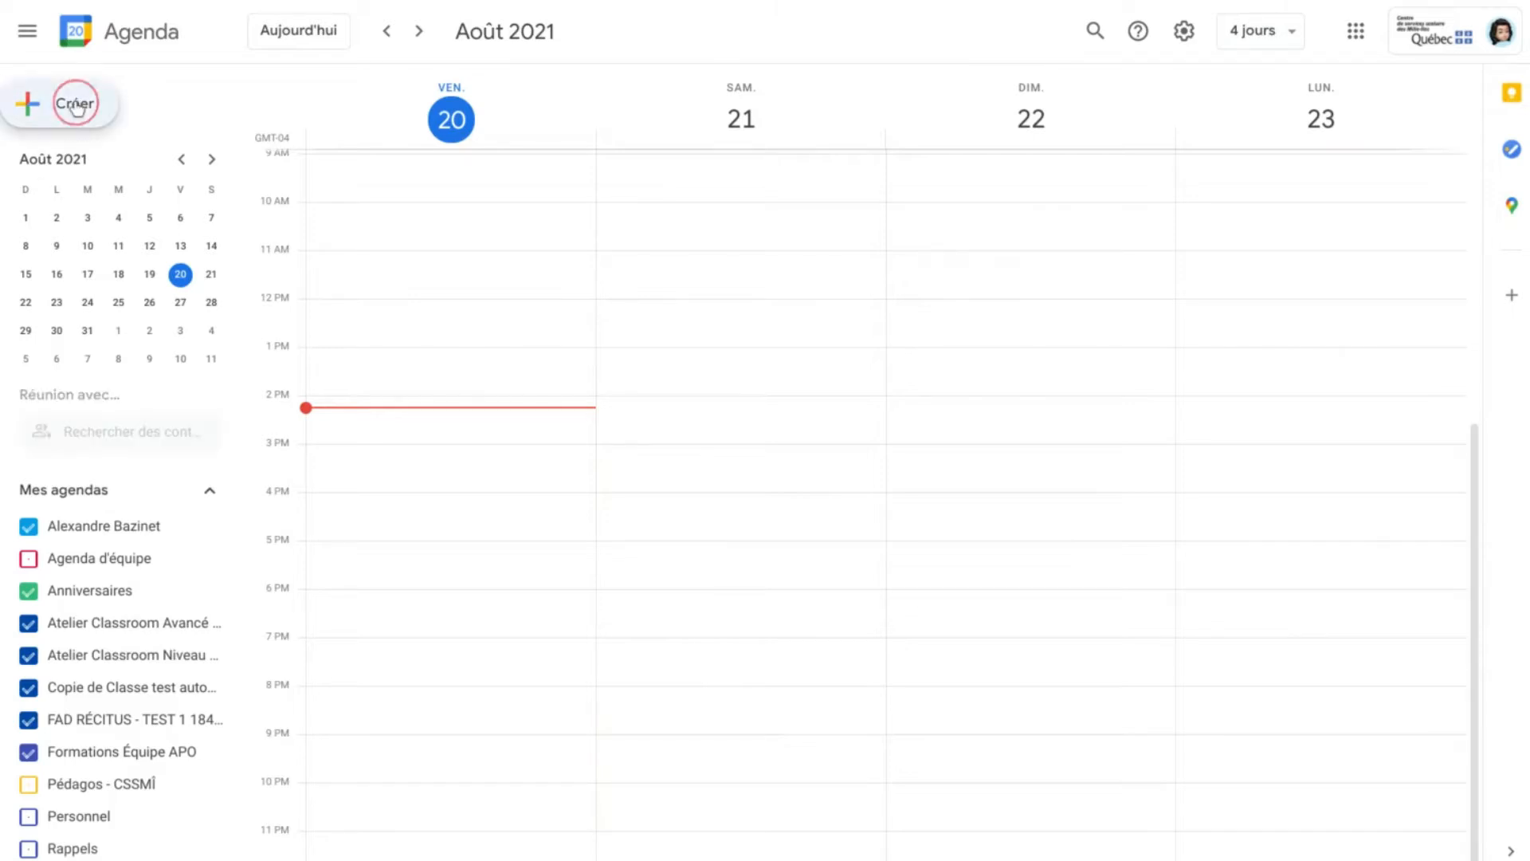
key("Escape")
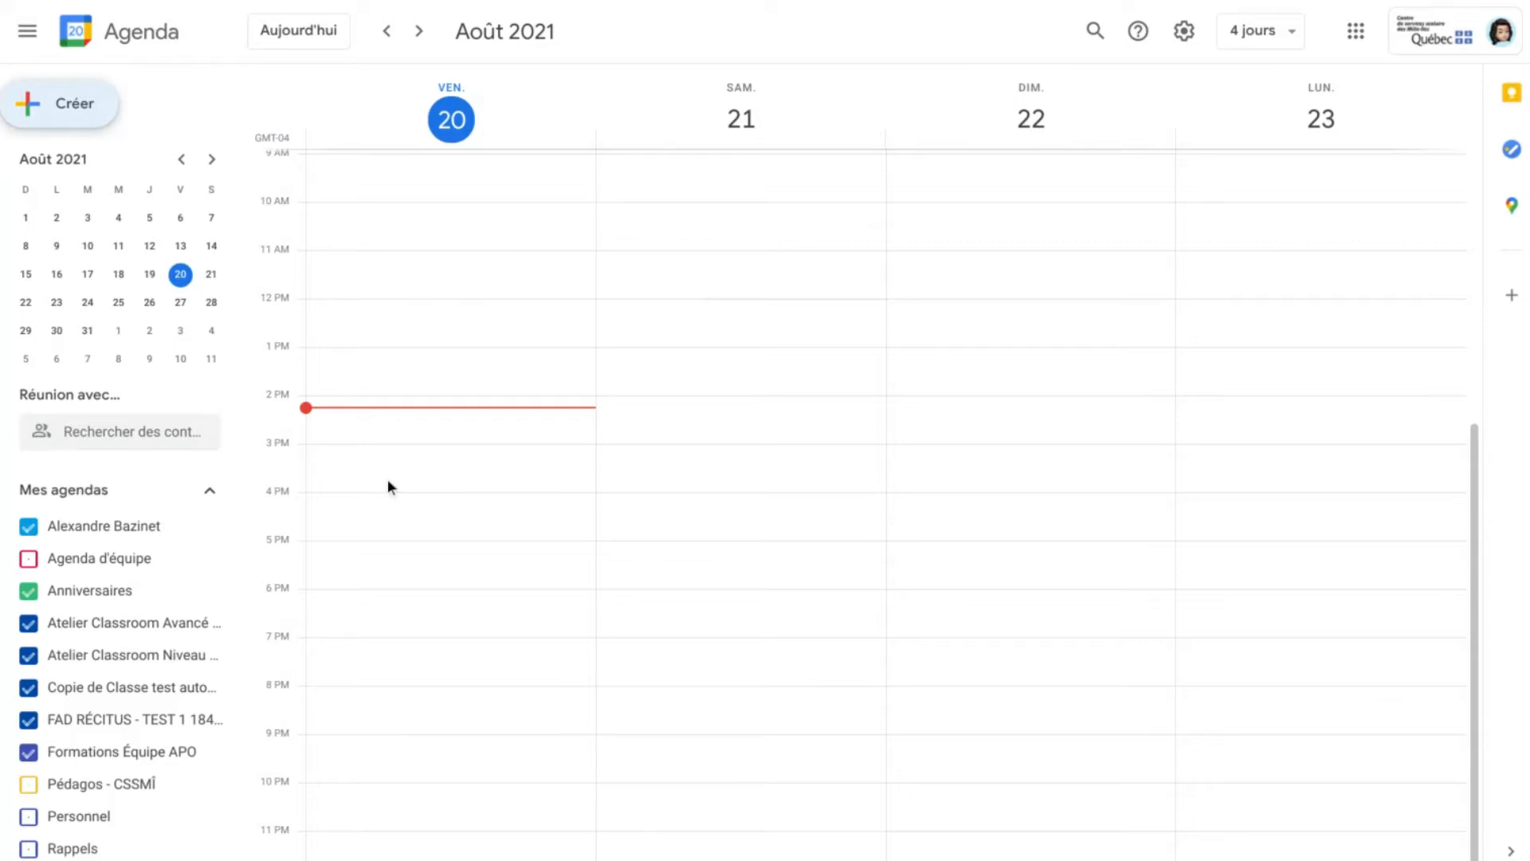
left_click(353, 451)
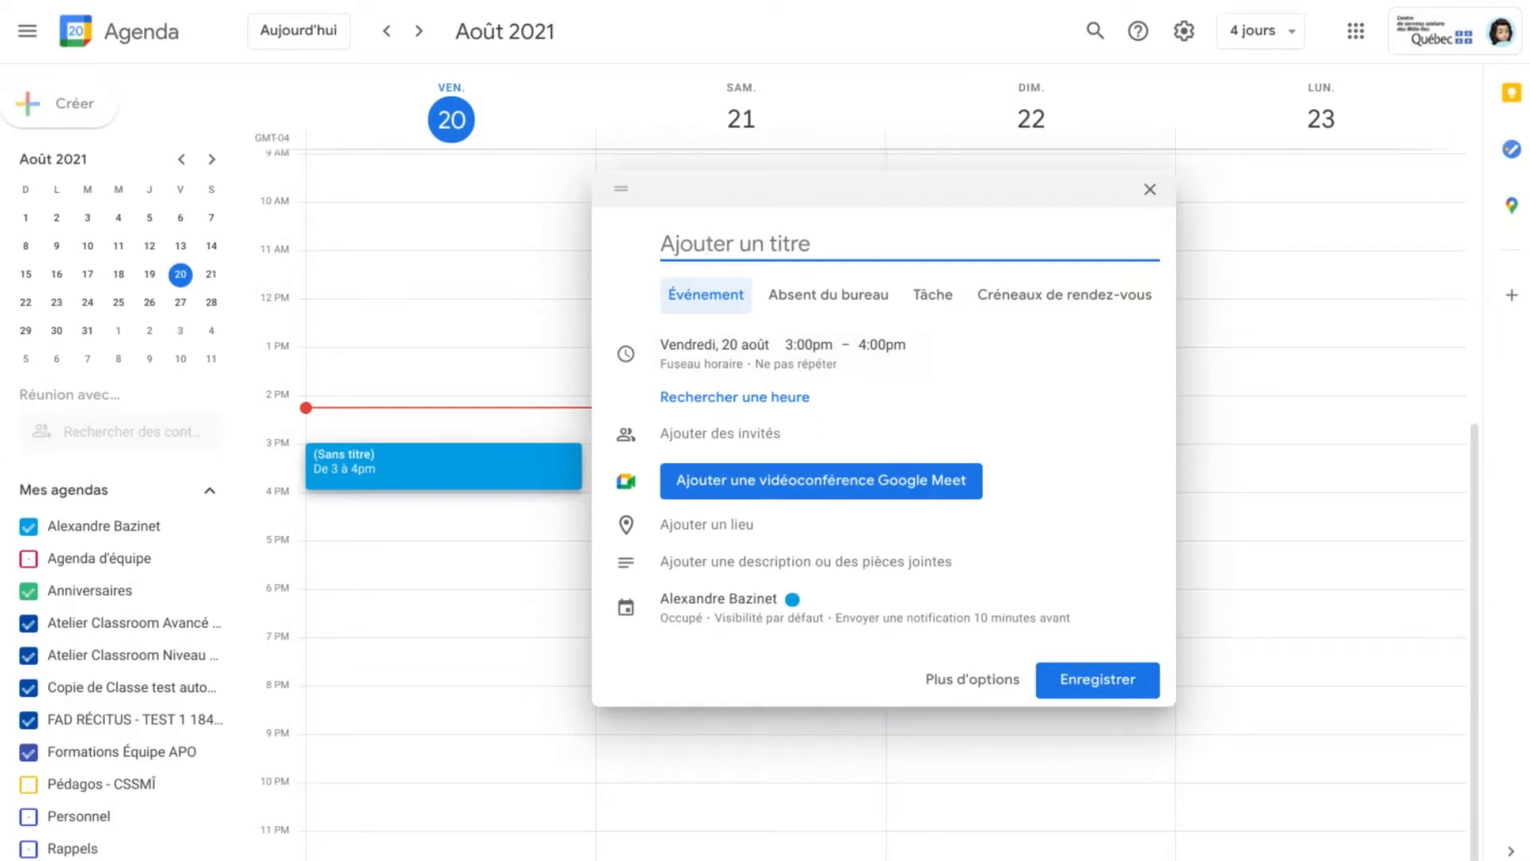
type("Ex")
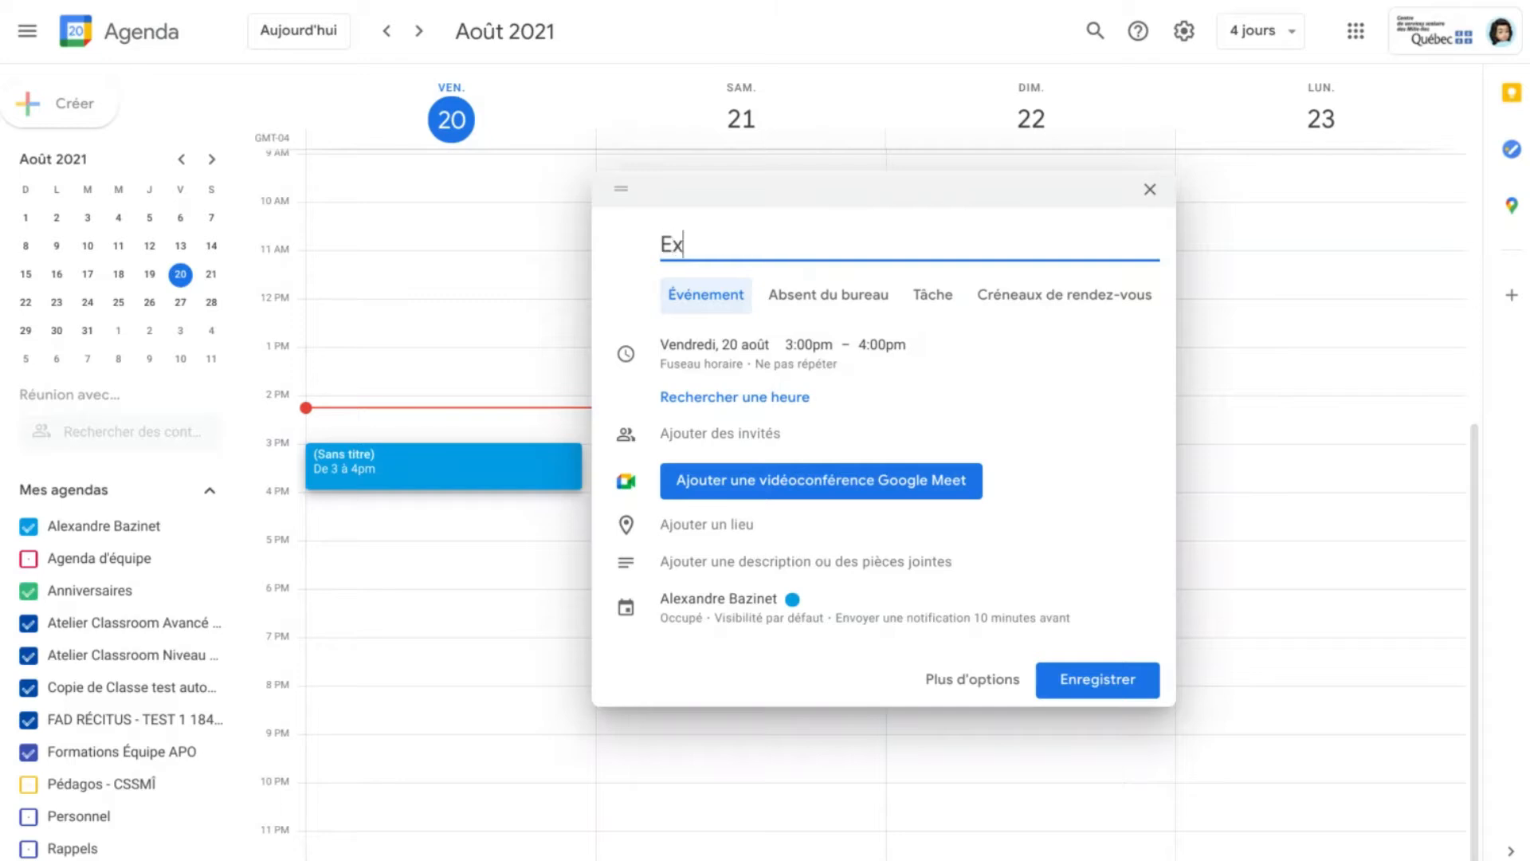
type("epl")
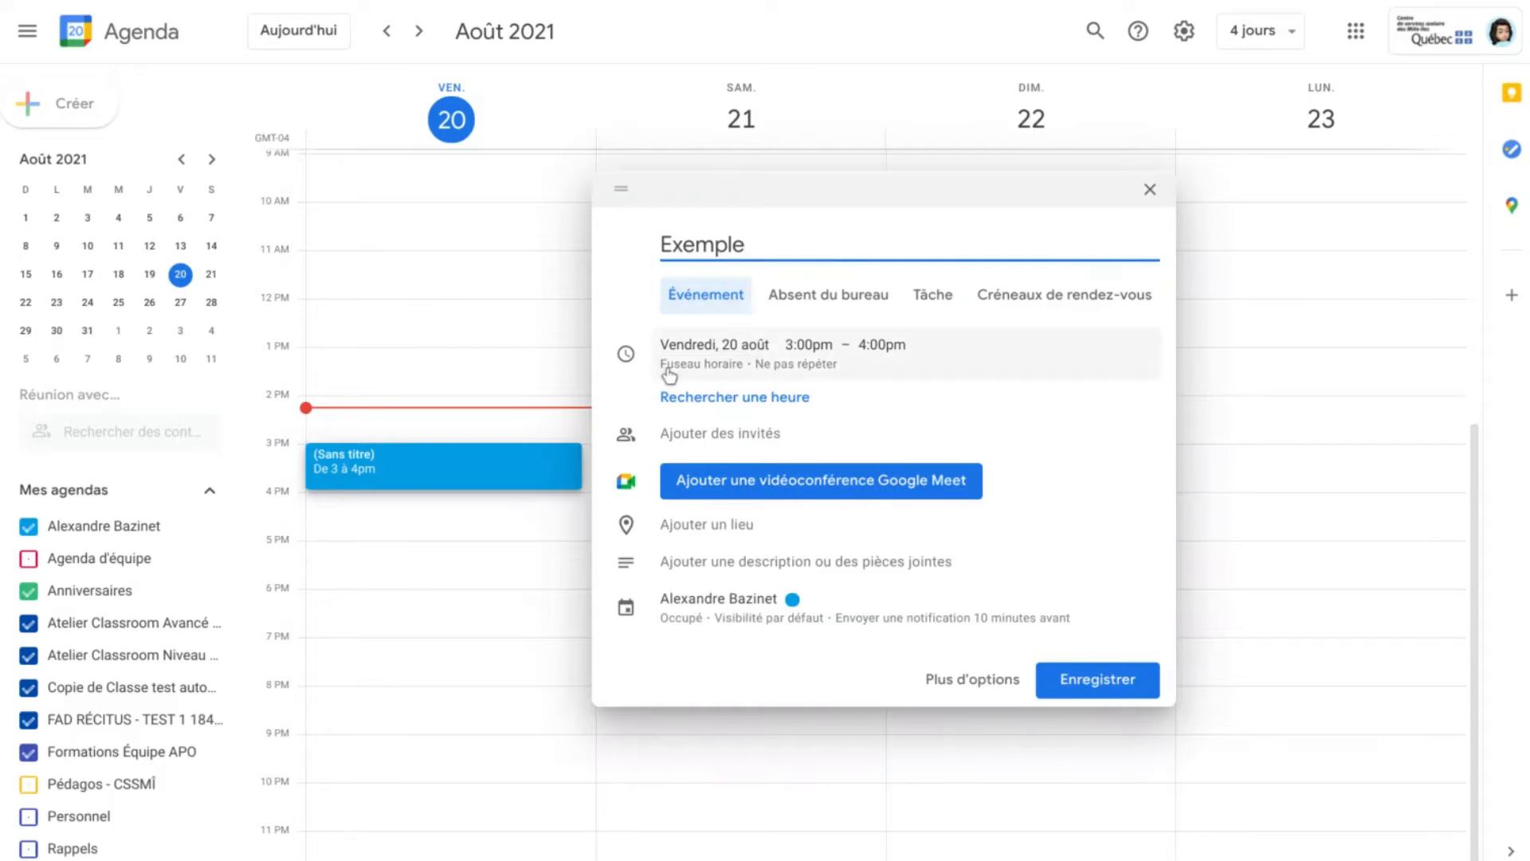
Set the end time of the "Exemple" event to 5:00pm and view its repetition options
left_click(880, 351)
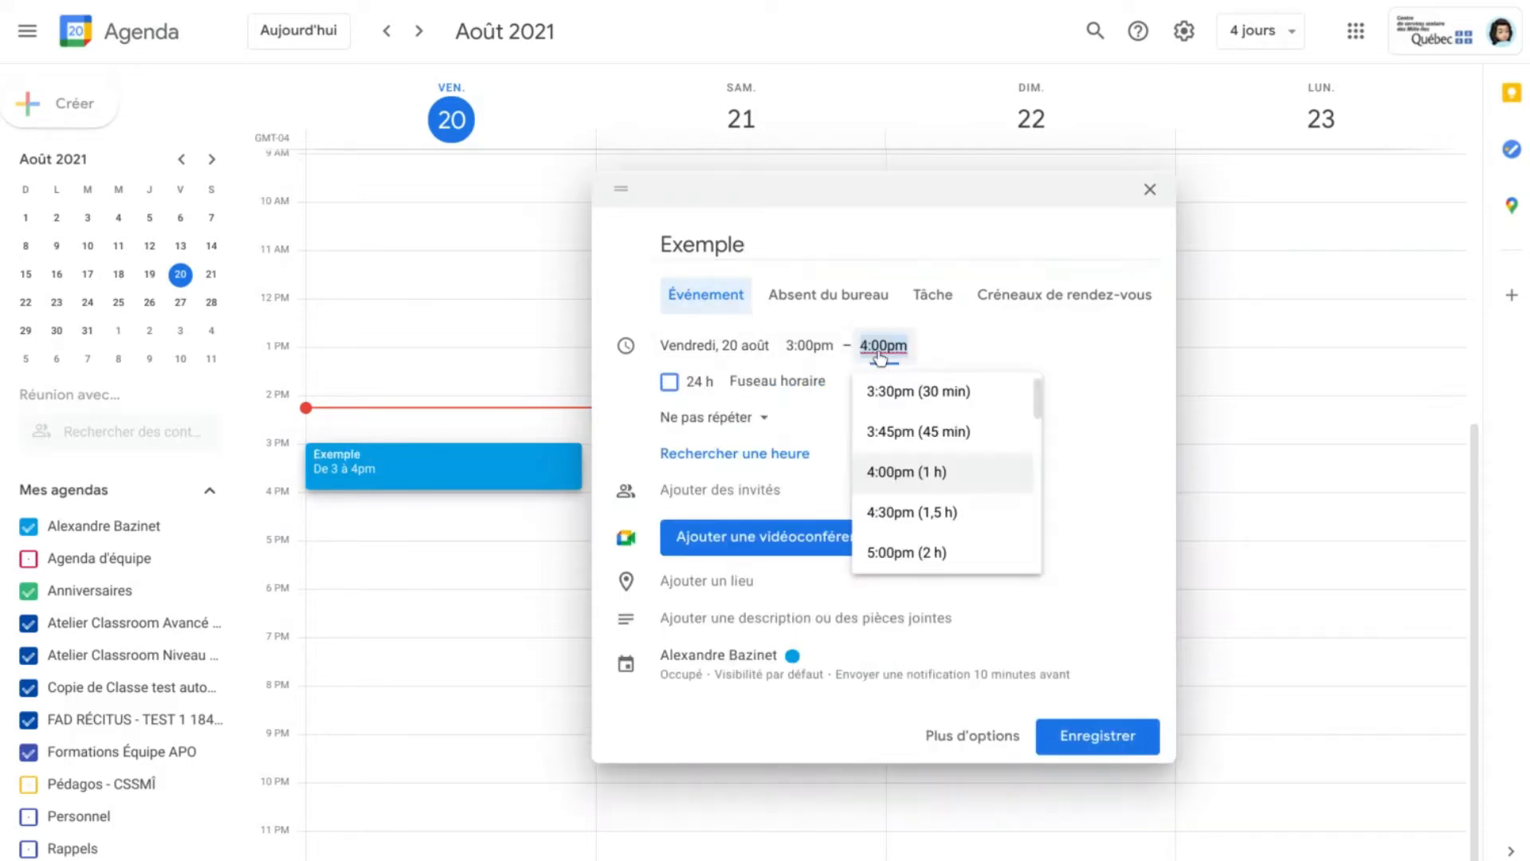
left_click(904, 551)
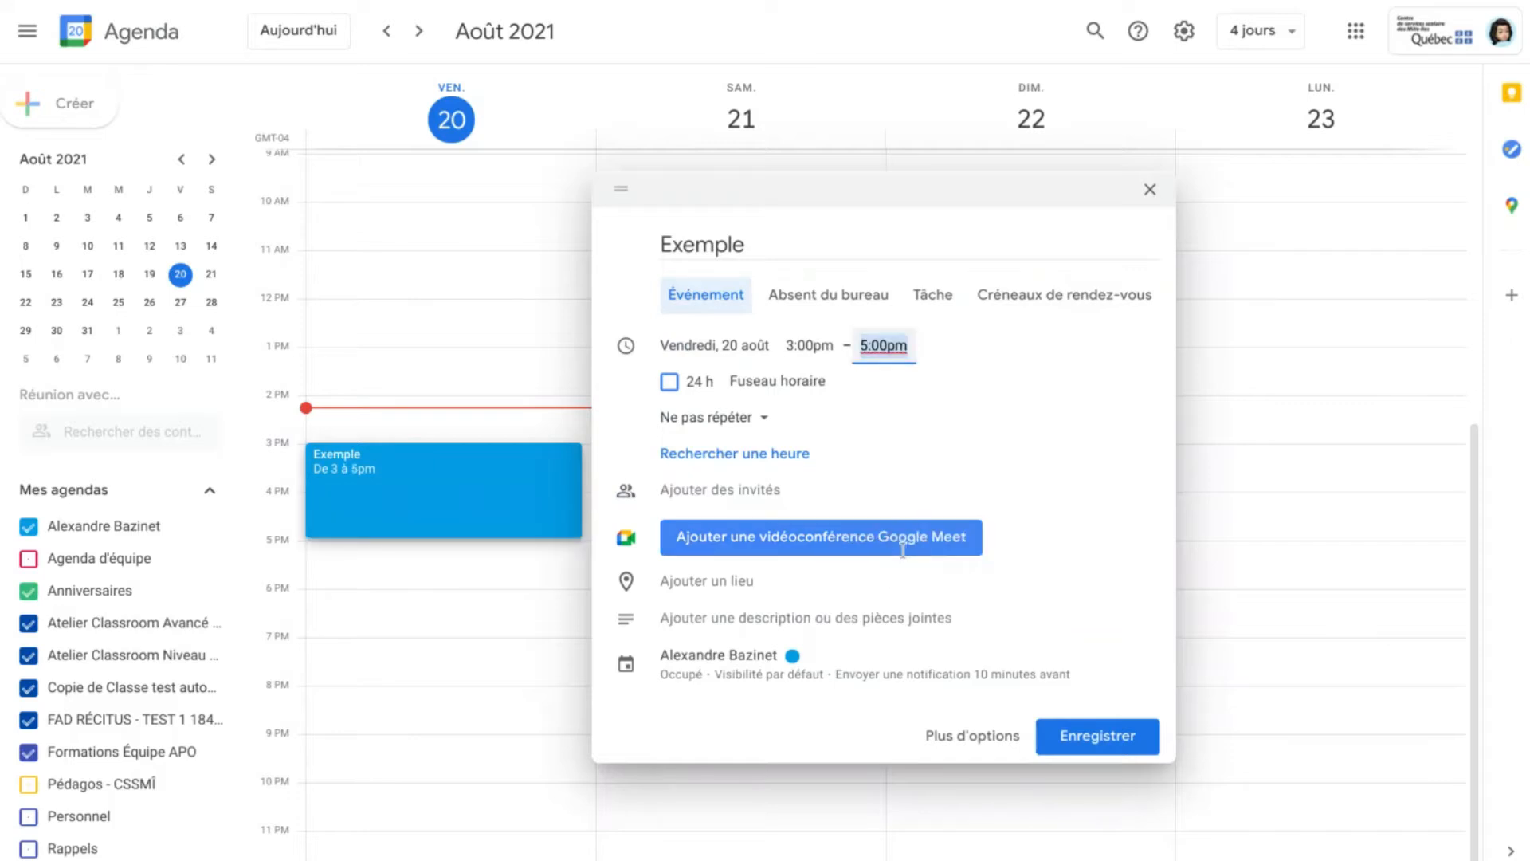
left_click(759, 419)
left_click(759, 420)
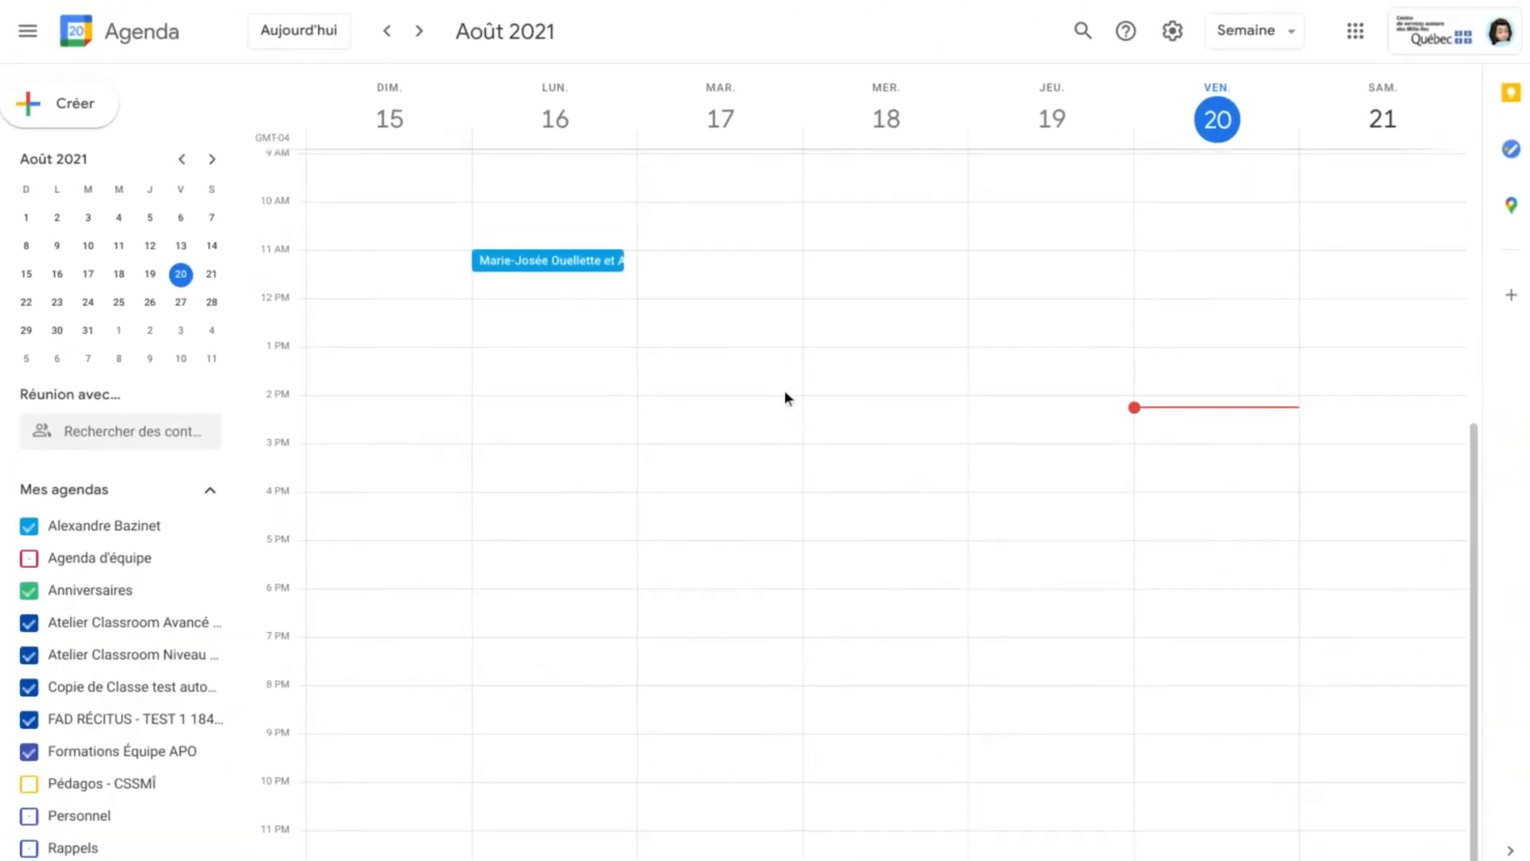
Start a new one-hour event on Friday 20 August with a start time of 12:00pm
left_click(1200, 411)
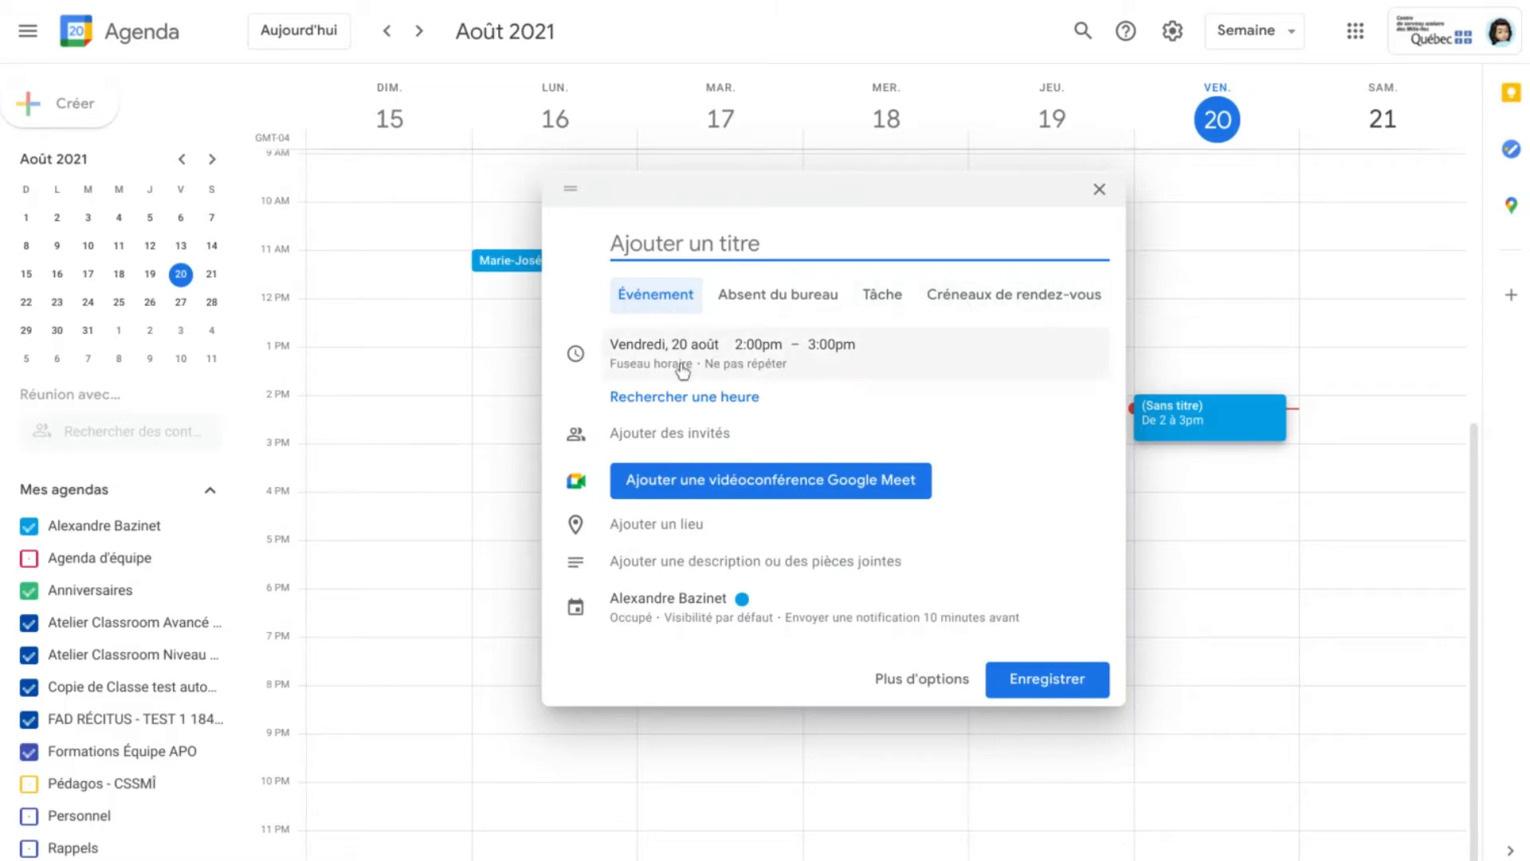
left_click(760, 345)
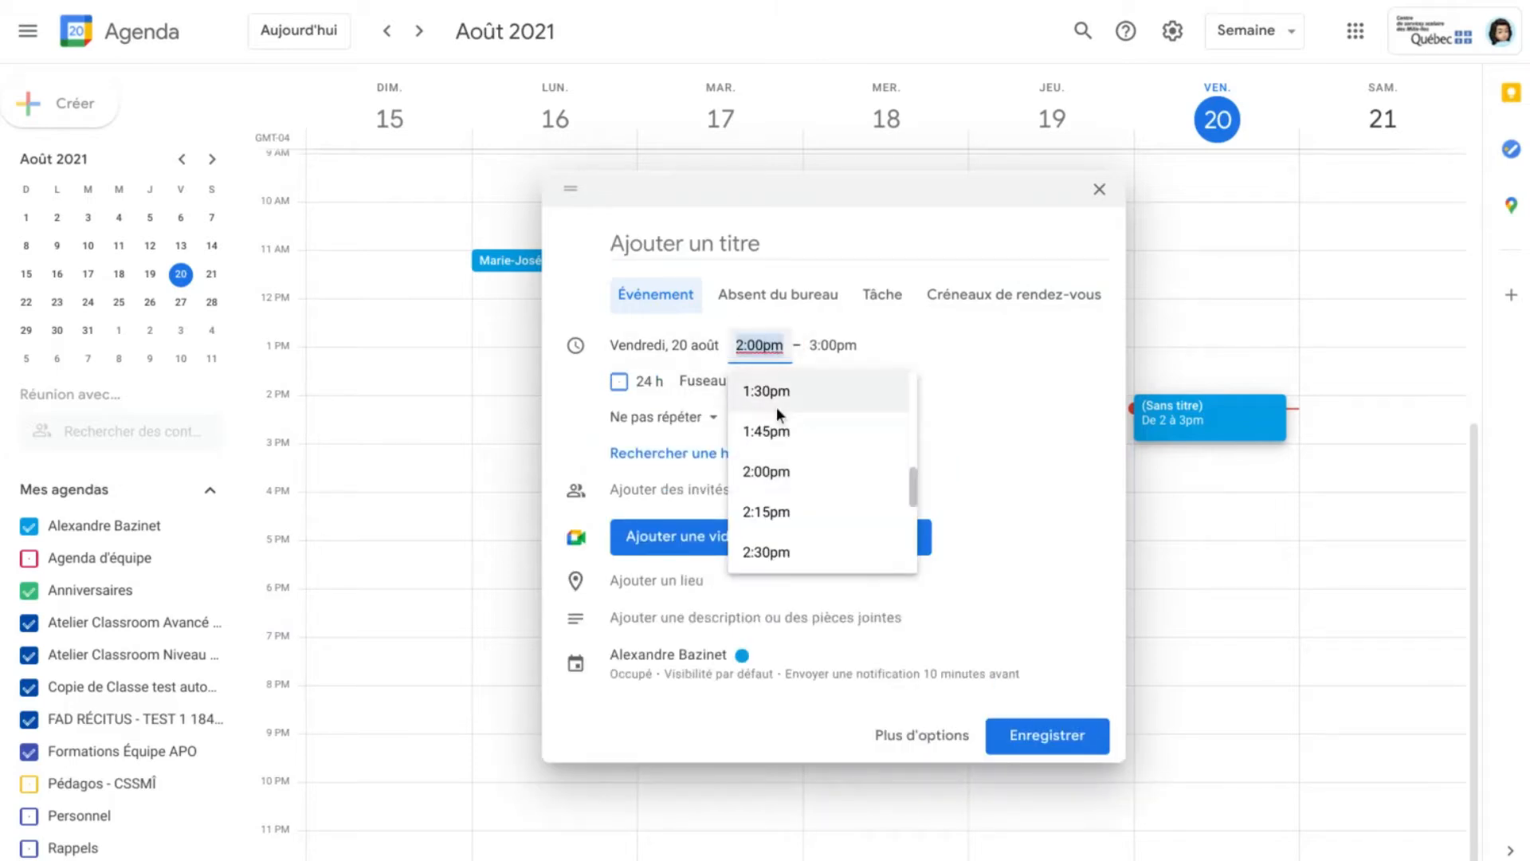
scroll(776, 407, "up", 3)
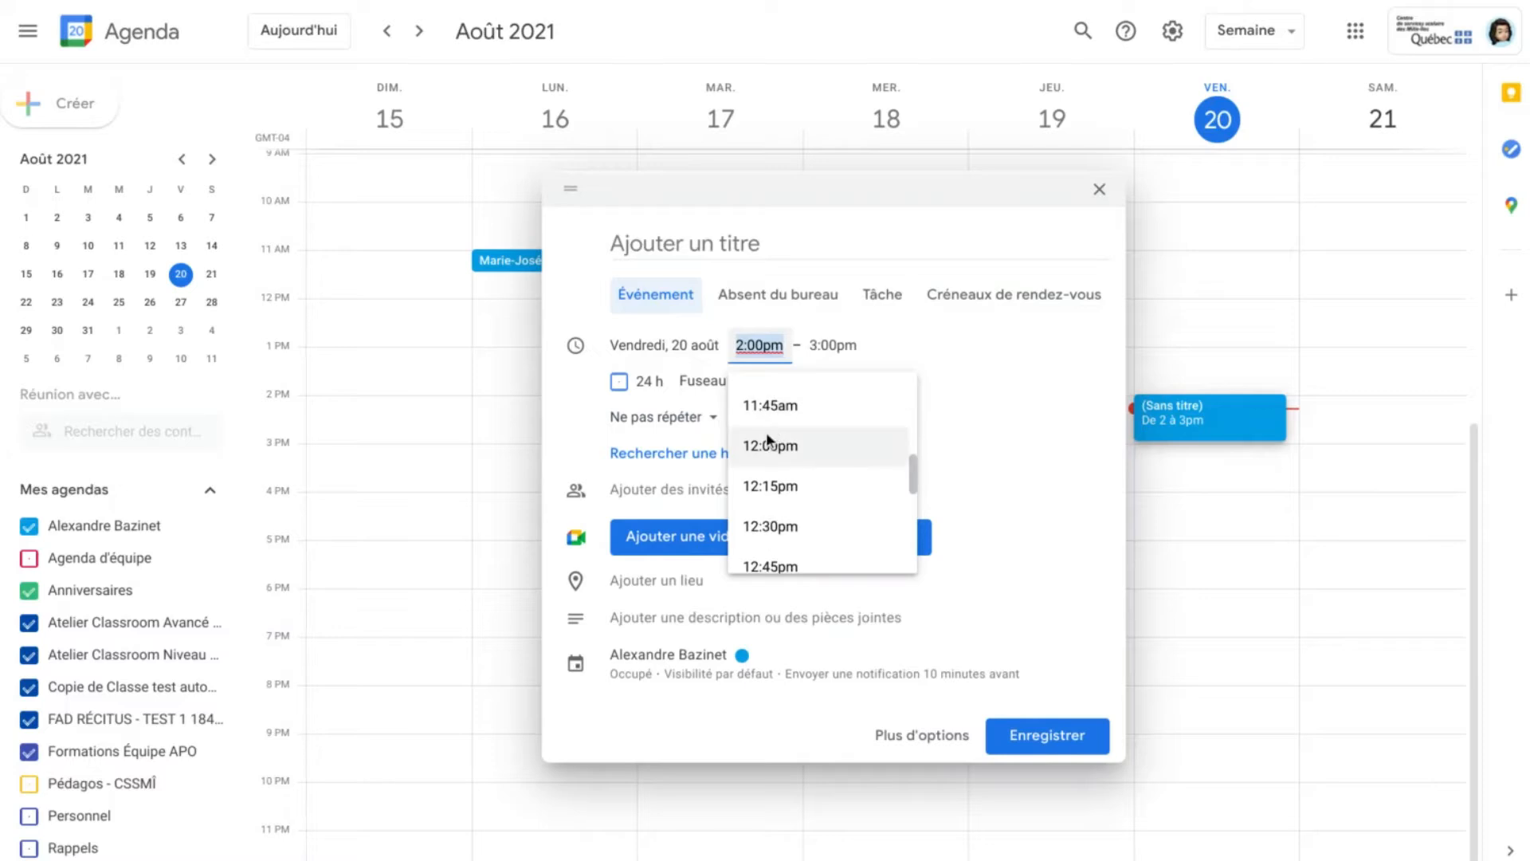
left_click(770, 443)
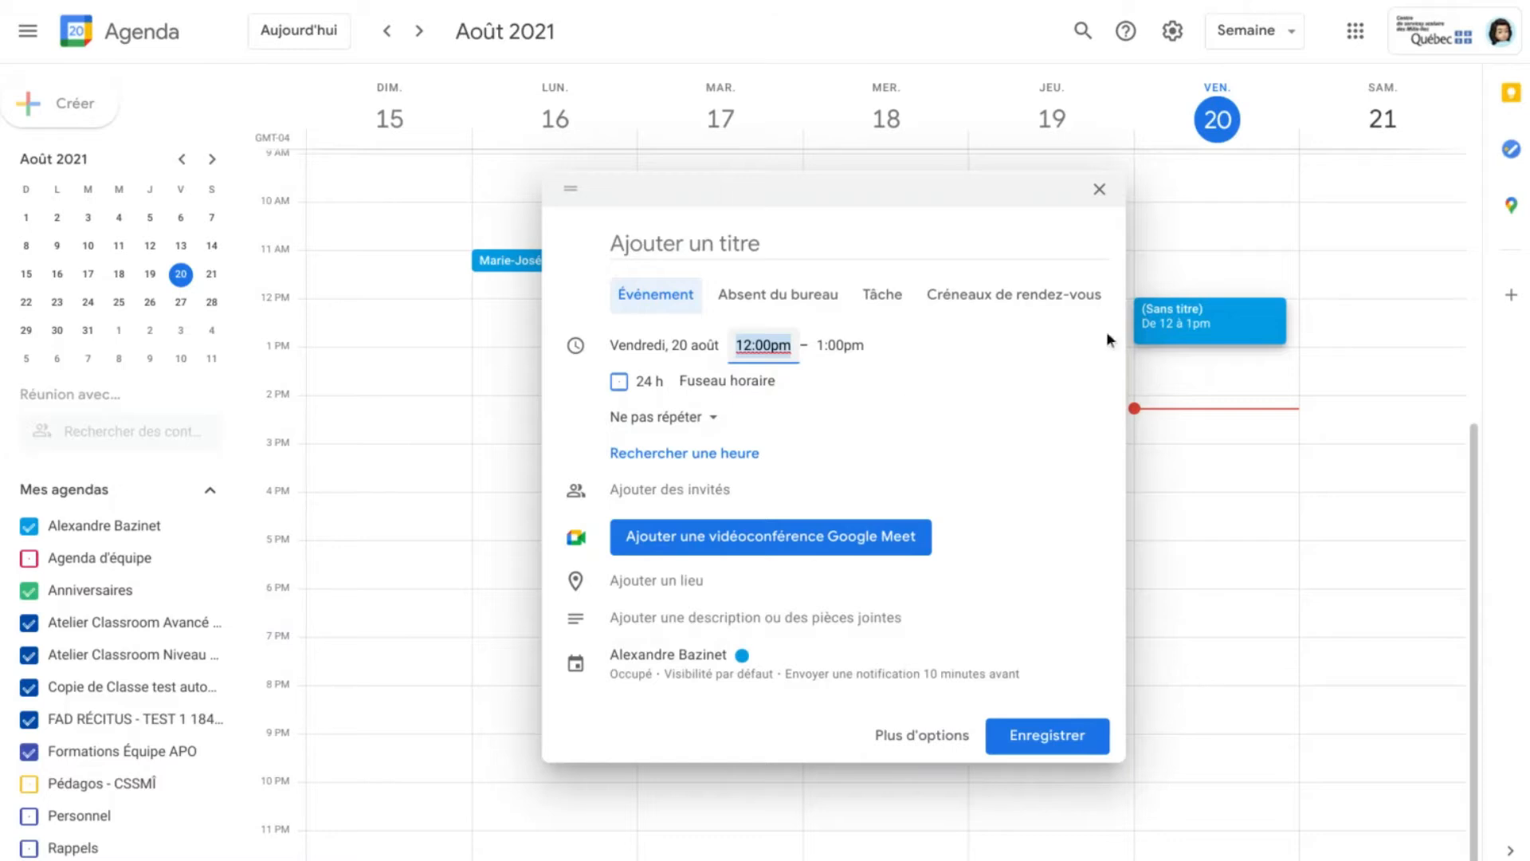
Make the new entry a set of appointment slots (Créneaux de rendez-vous) titled "Récup personnalisée"
left_click(994, 296)
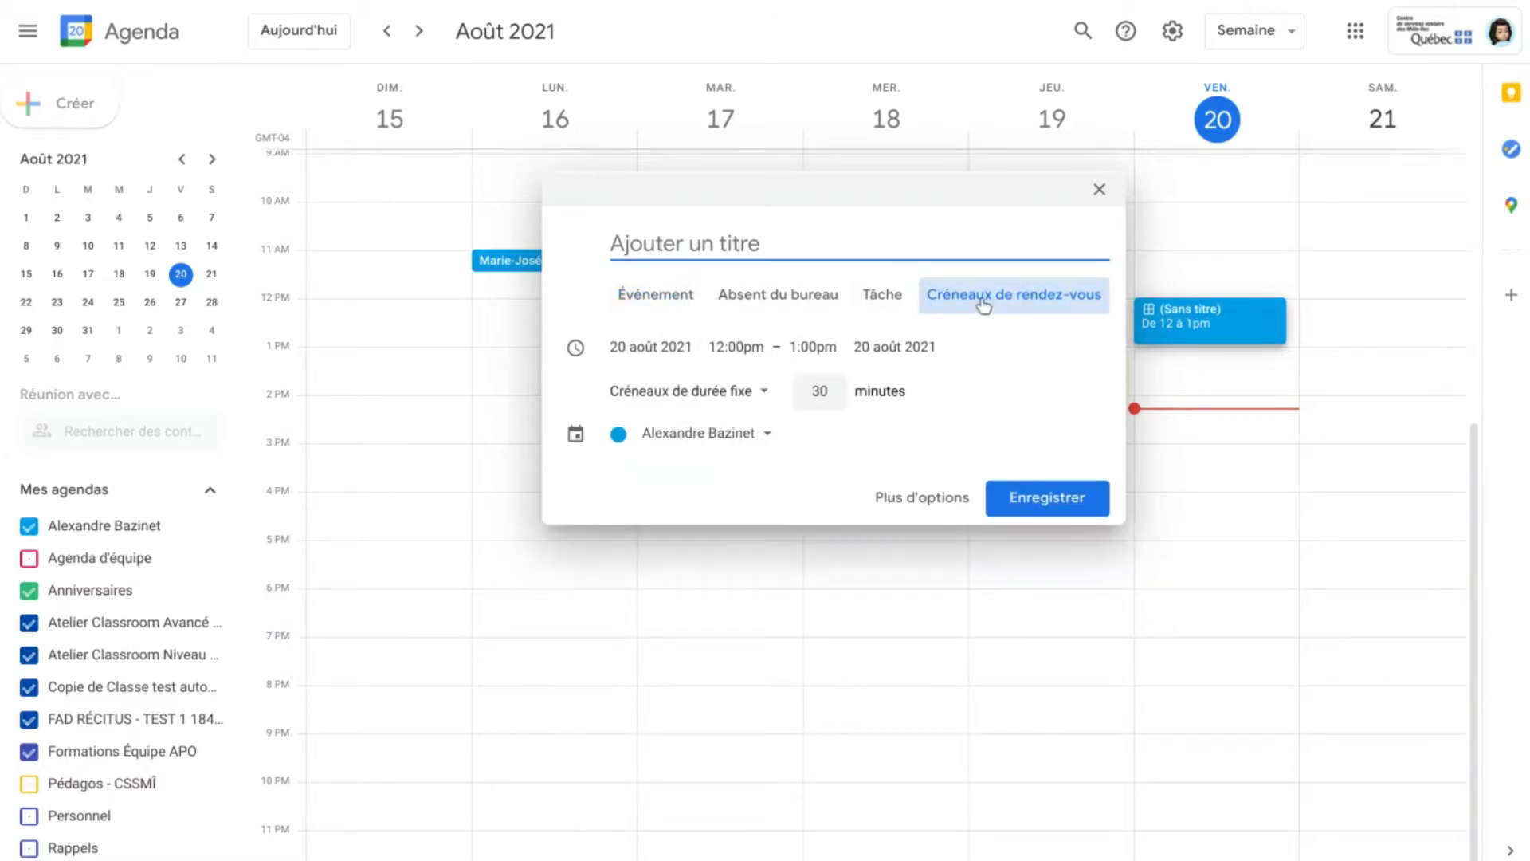
type("R")
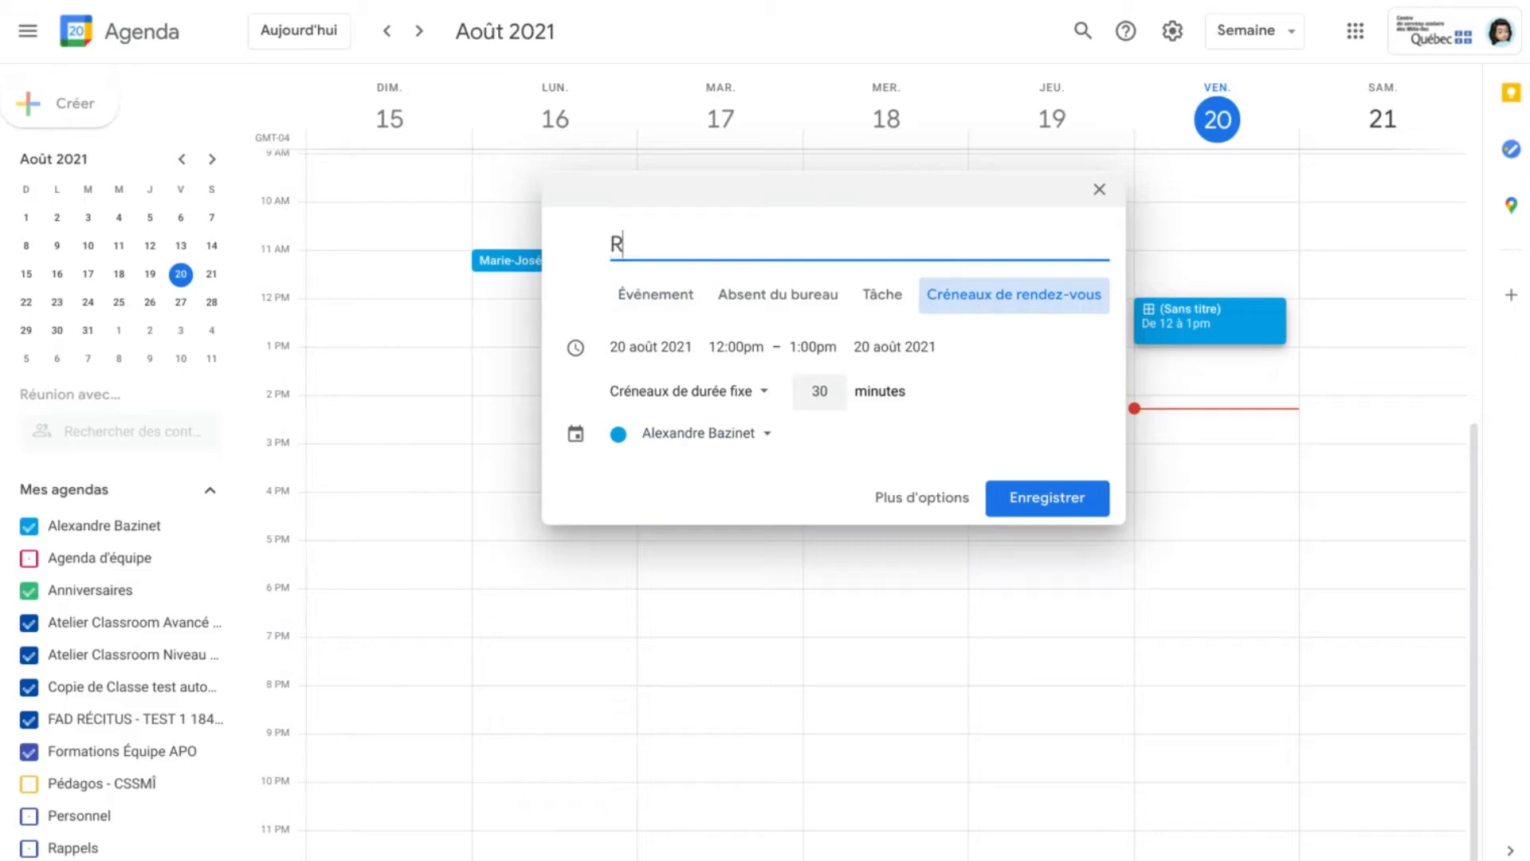
type("écup personnalisé")
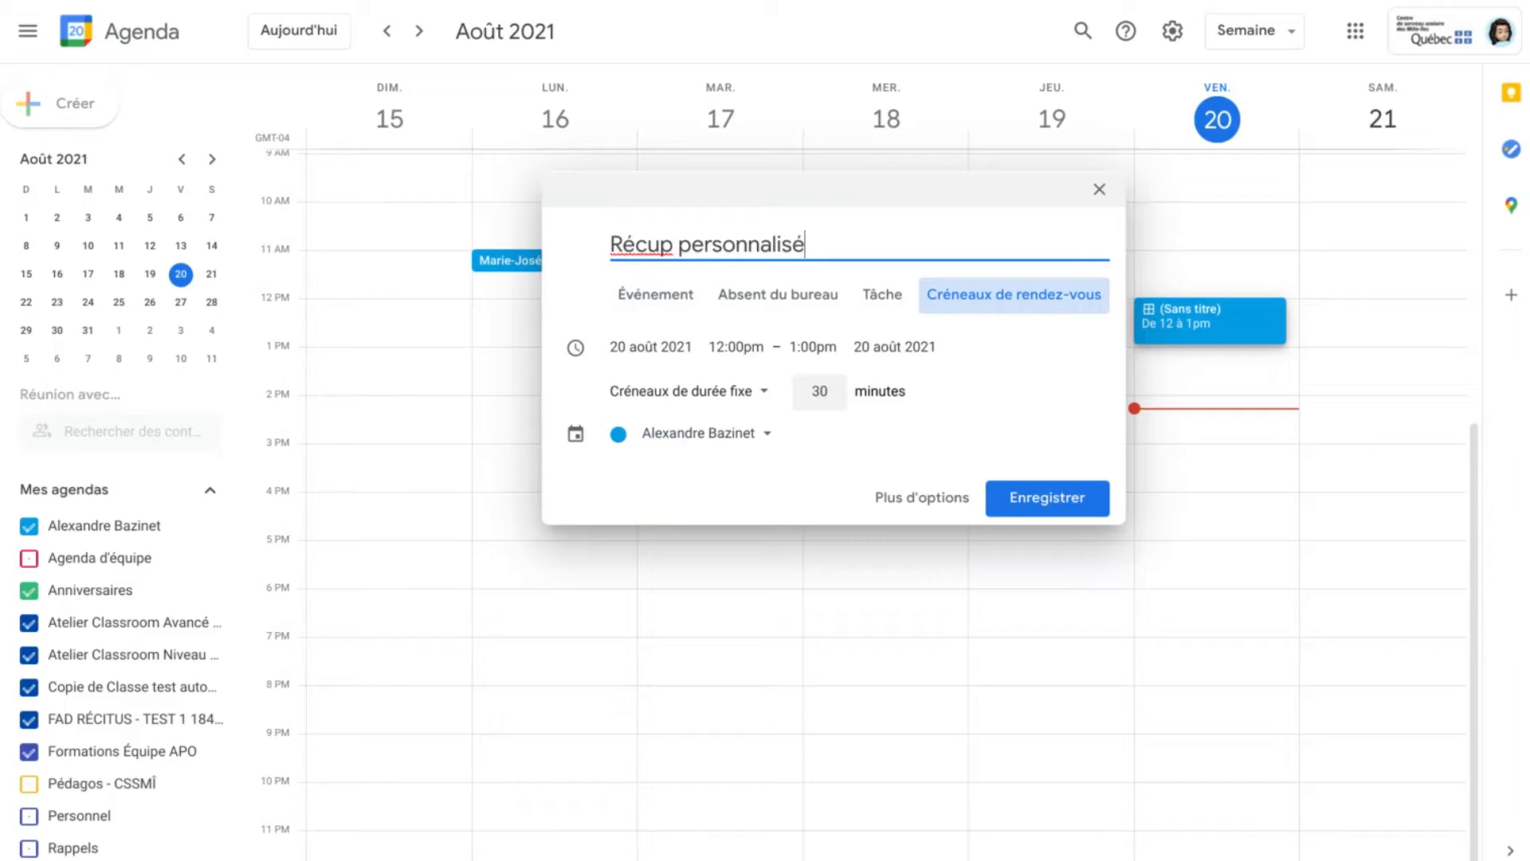
type("e")
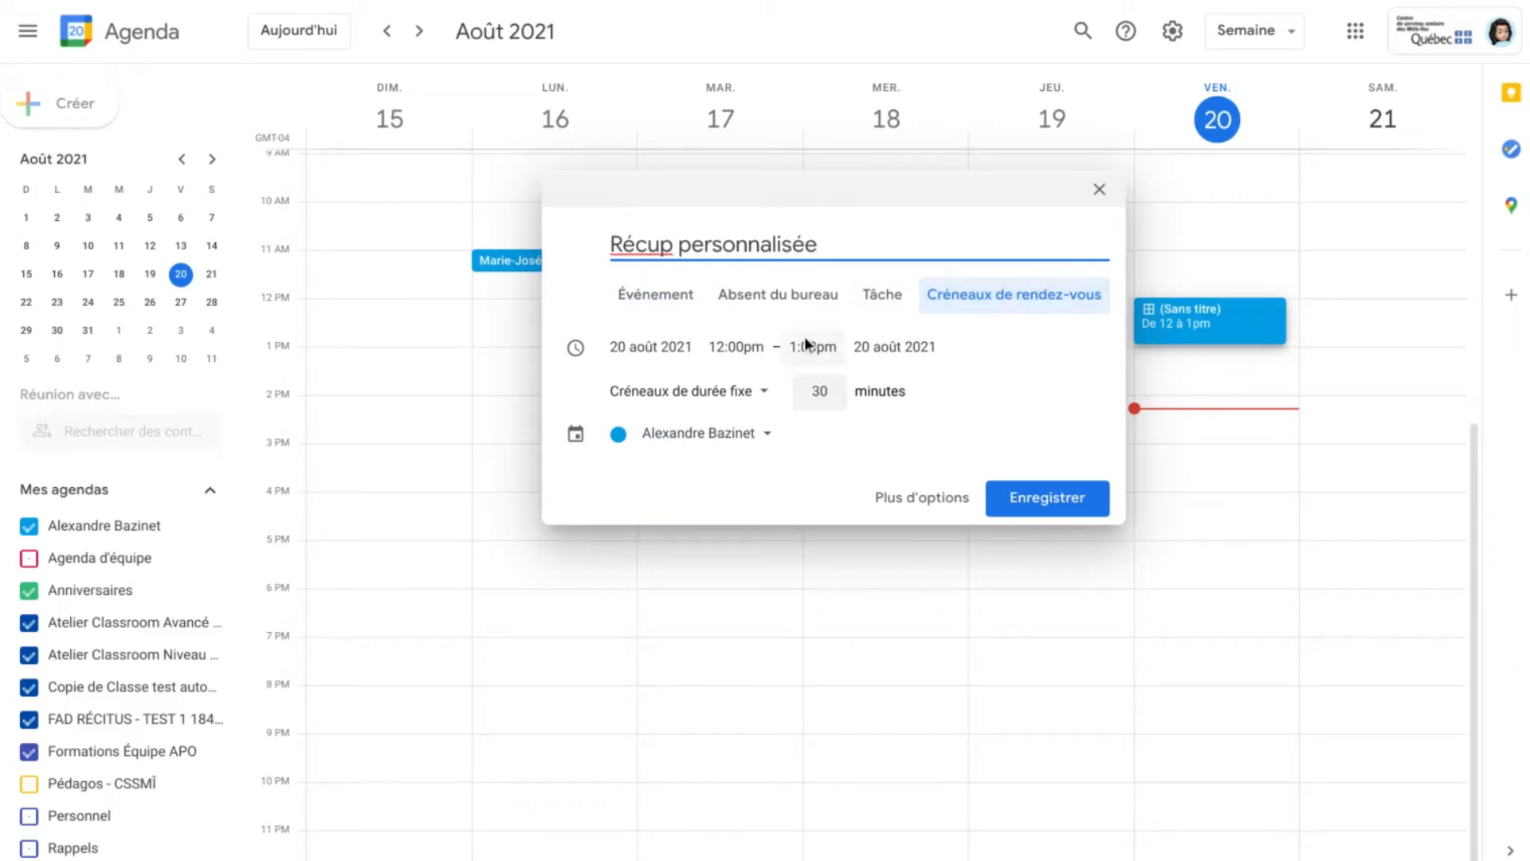
Set the fixed duration of the appointment slots to 10 minutes and save the entry
left_click(832, 402)
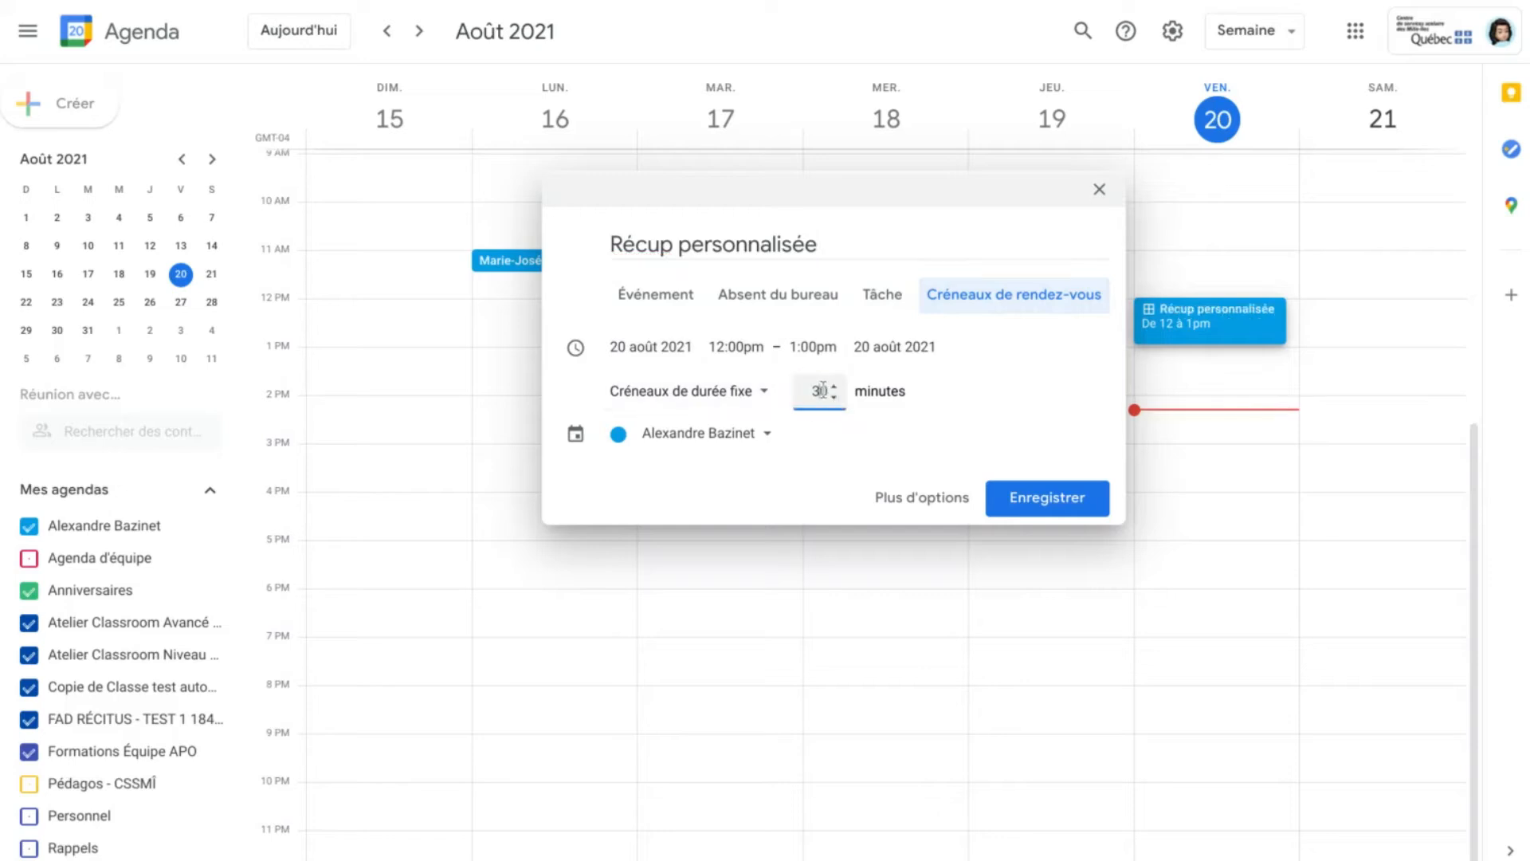
type("10")
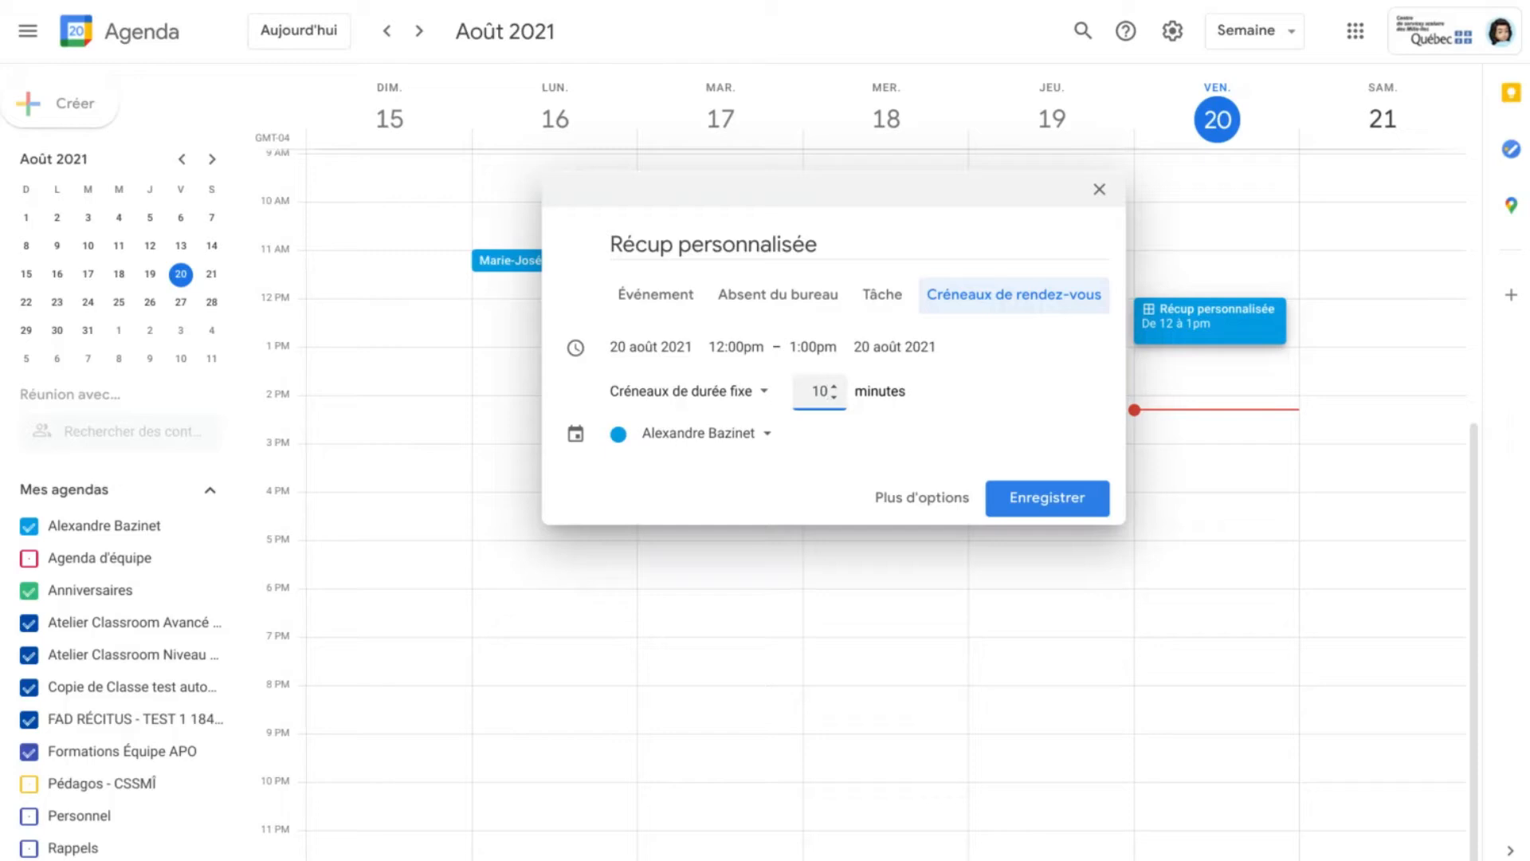
left_click(1027, 504)
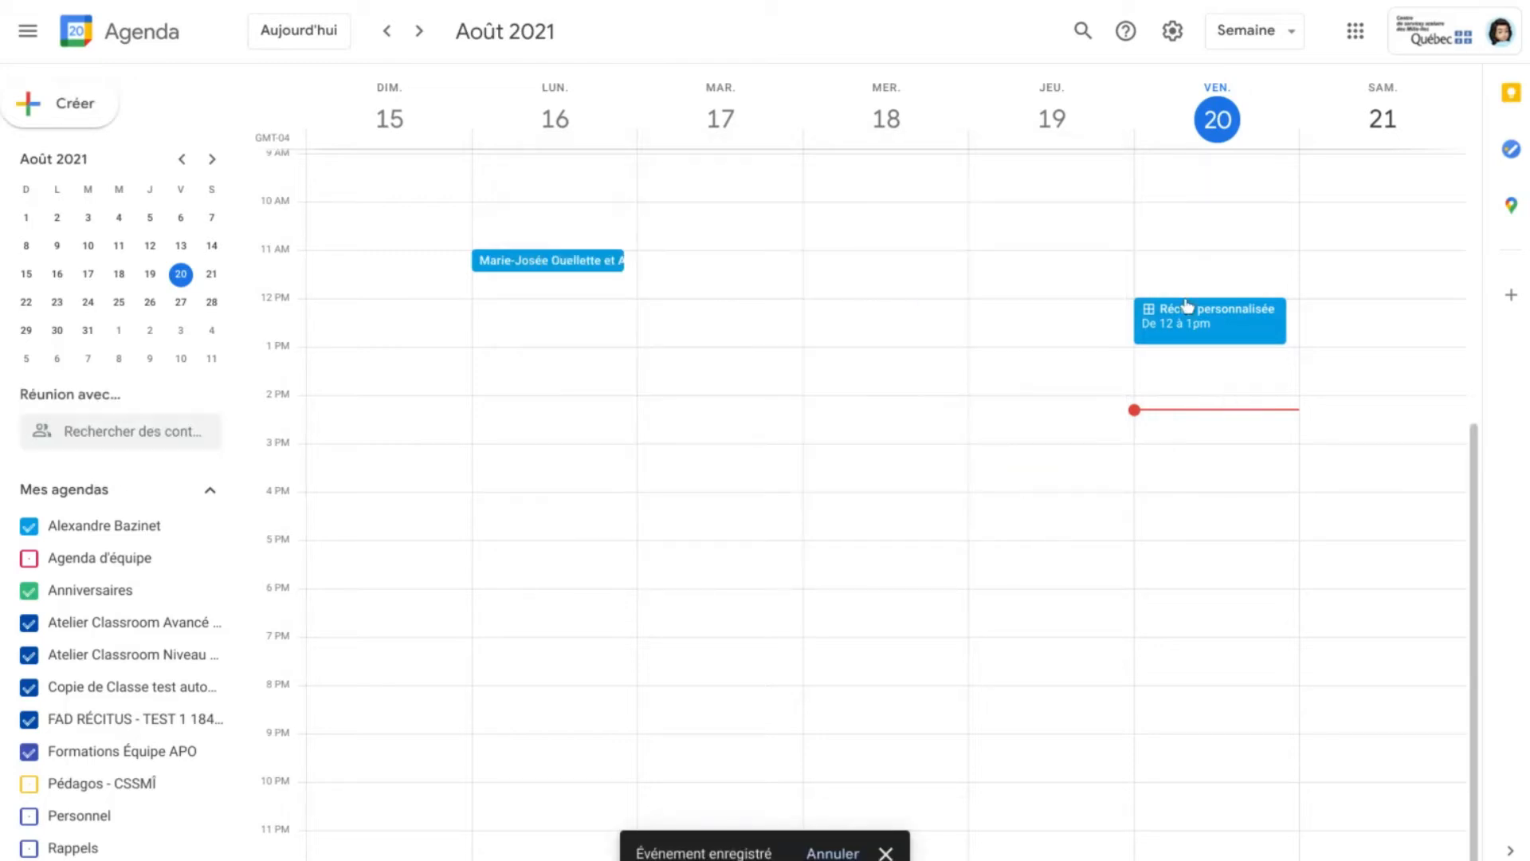
Open the appointment page of "Récup personnalisée" and book the Friday 20 August 12:00pm – 12:10pm slot with the description "Aide en algèbre"
left_click(1211, 325)
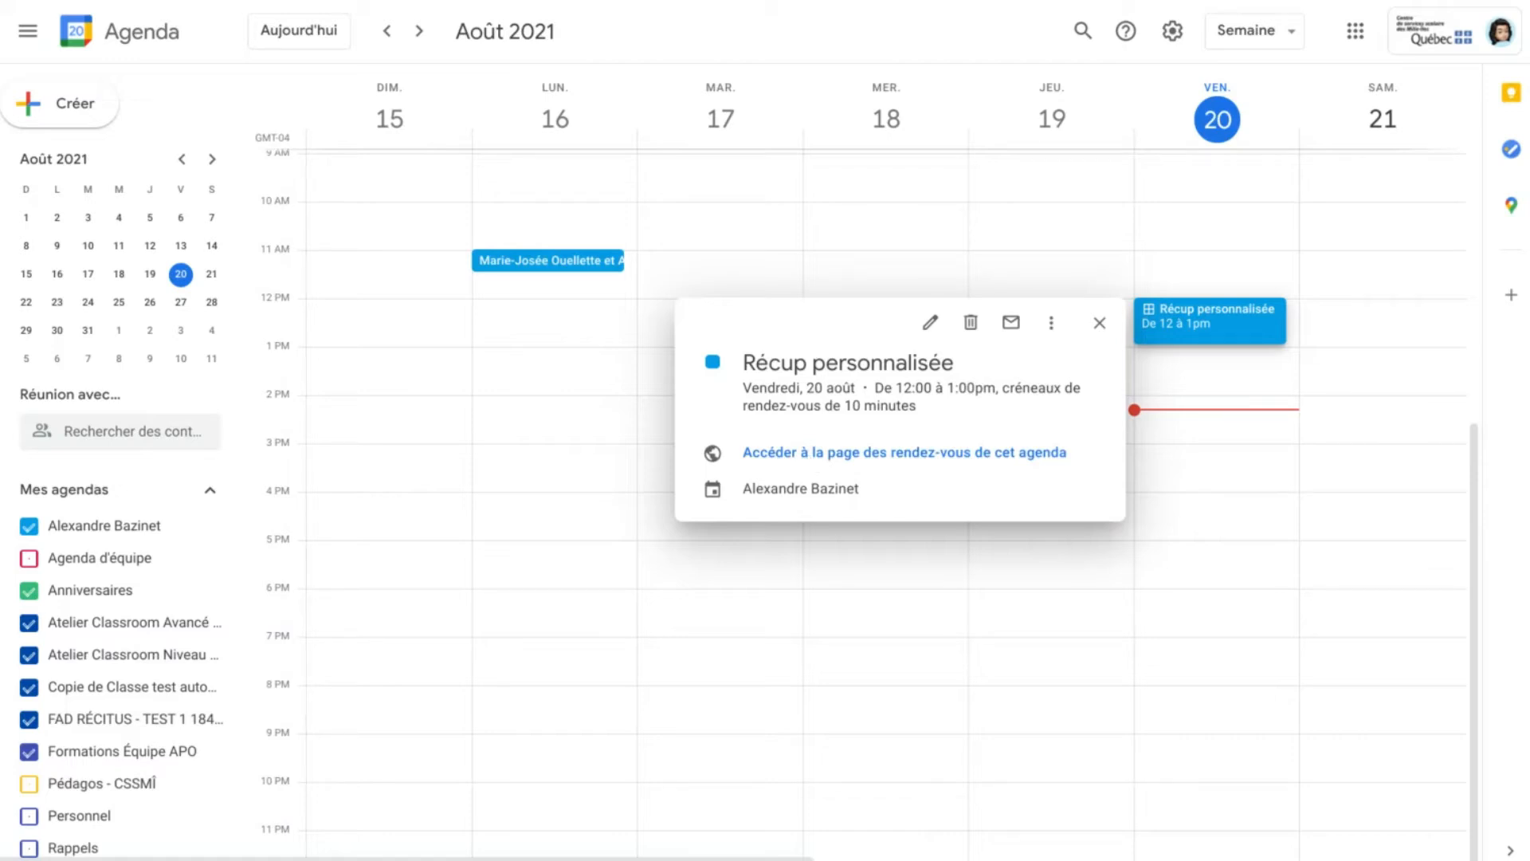
left_click(807, 453)
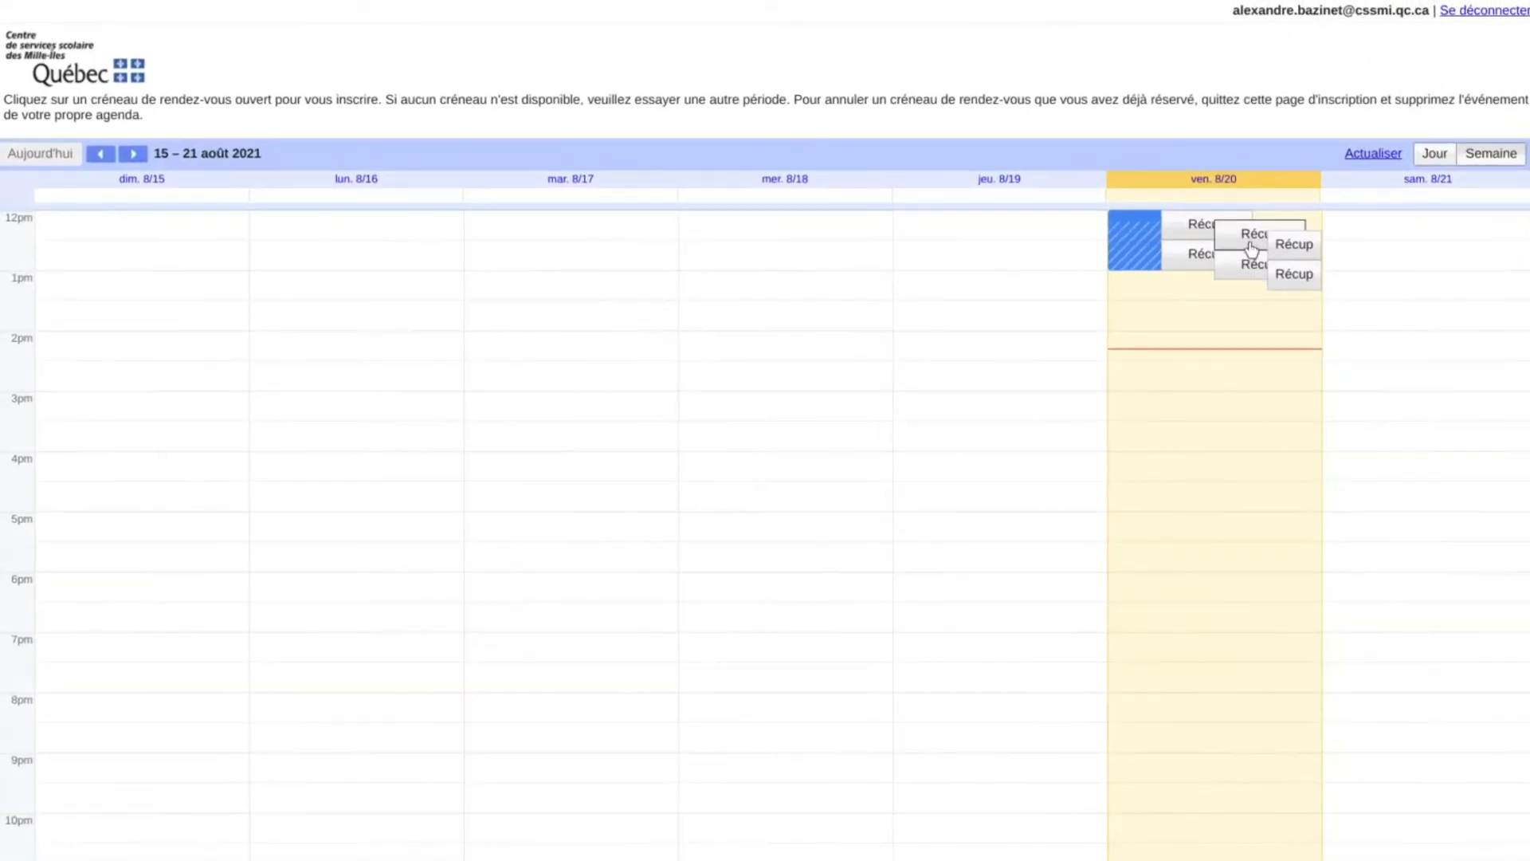
left_click(1195, 230)
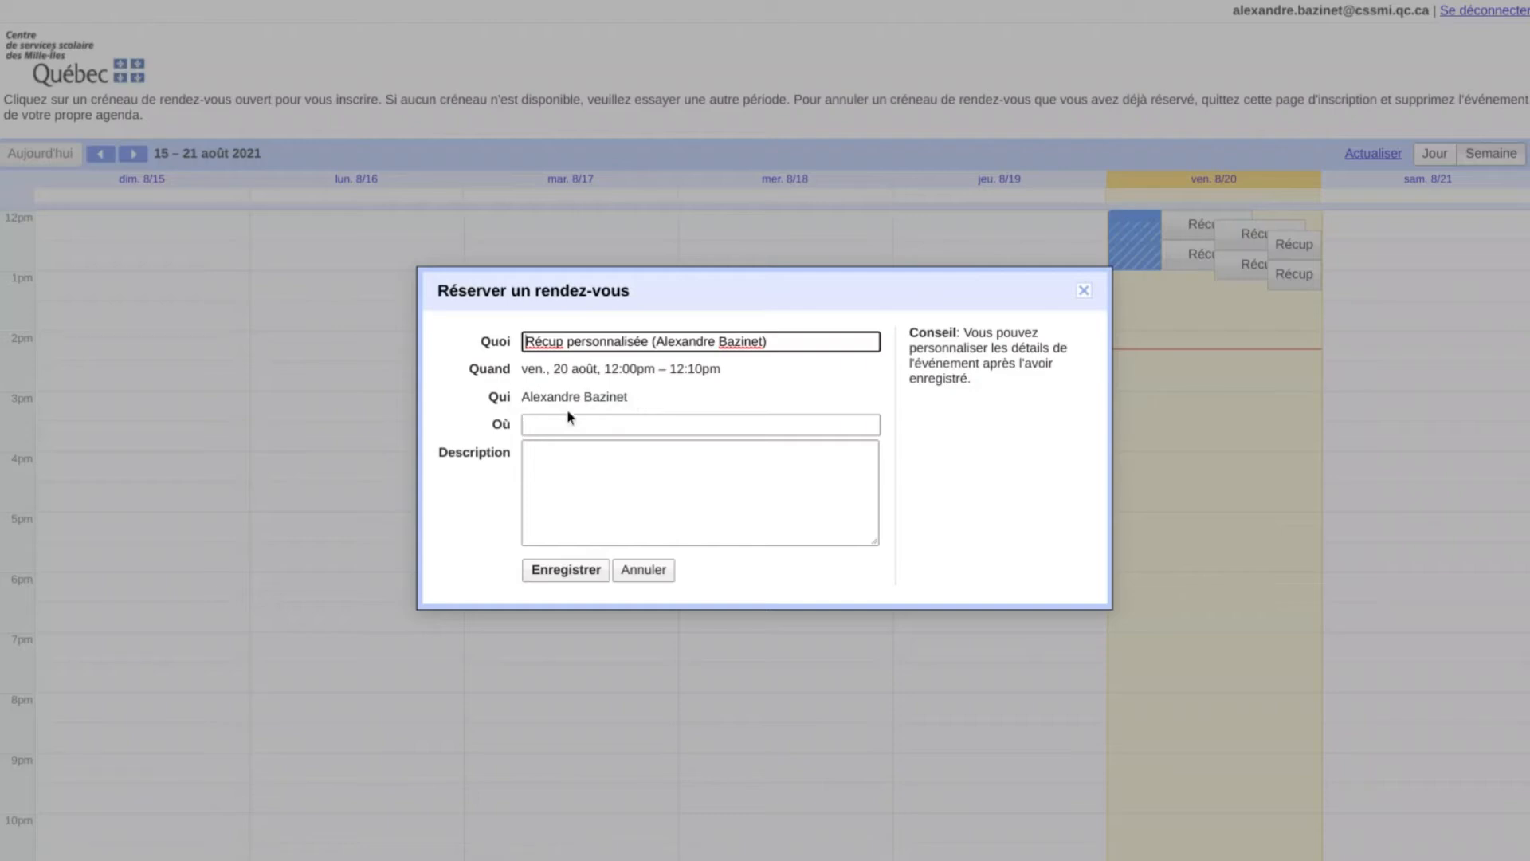
left_click(587, 497)
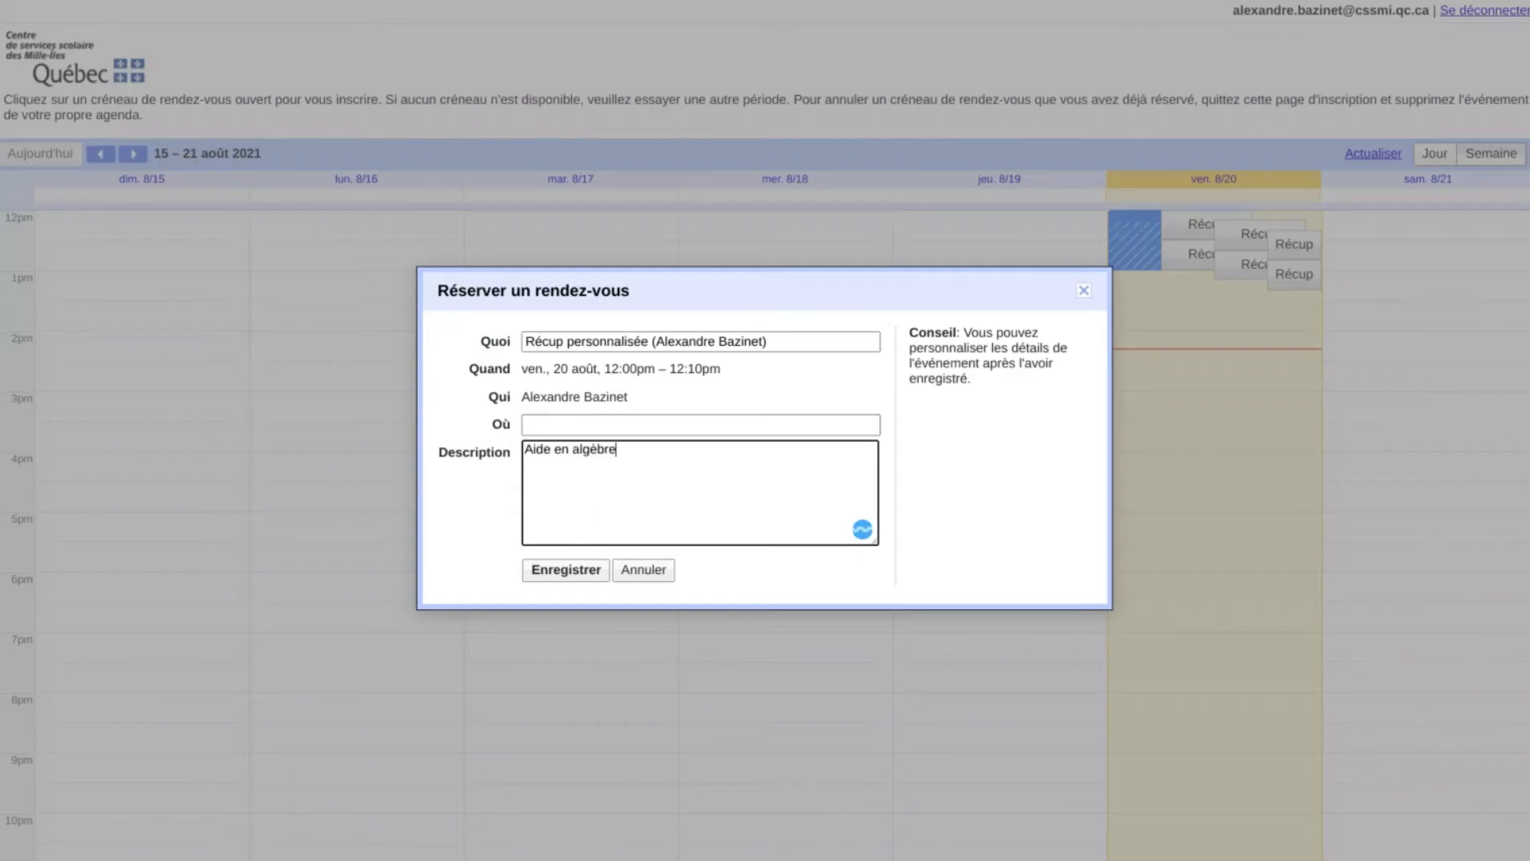
left_click(558, 571)
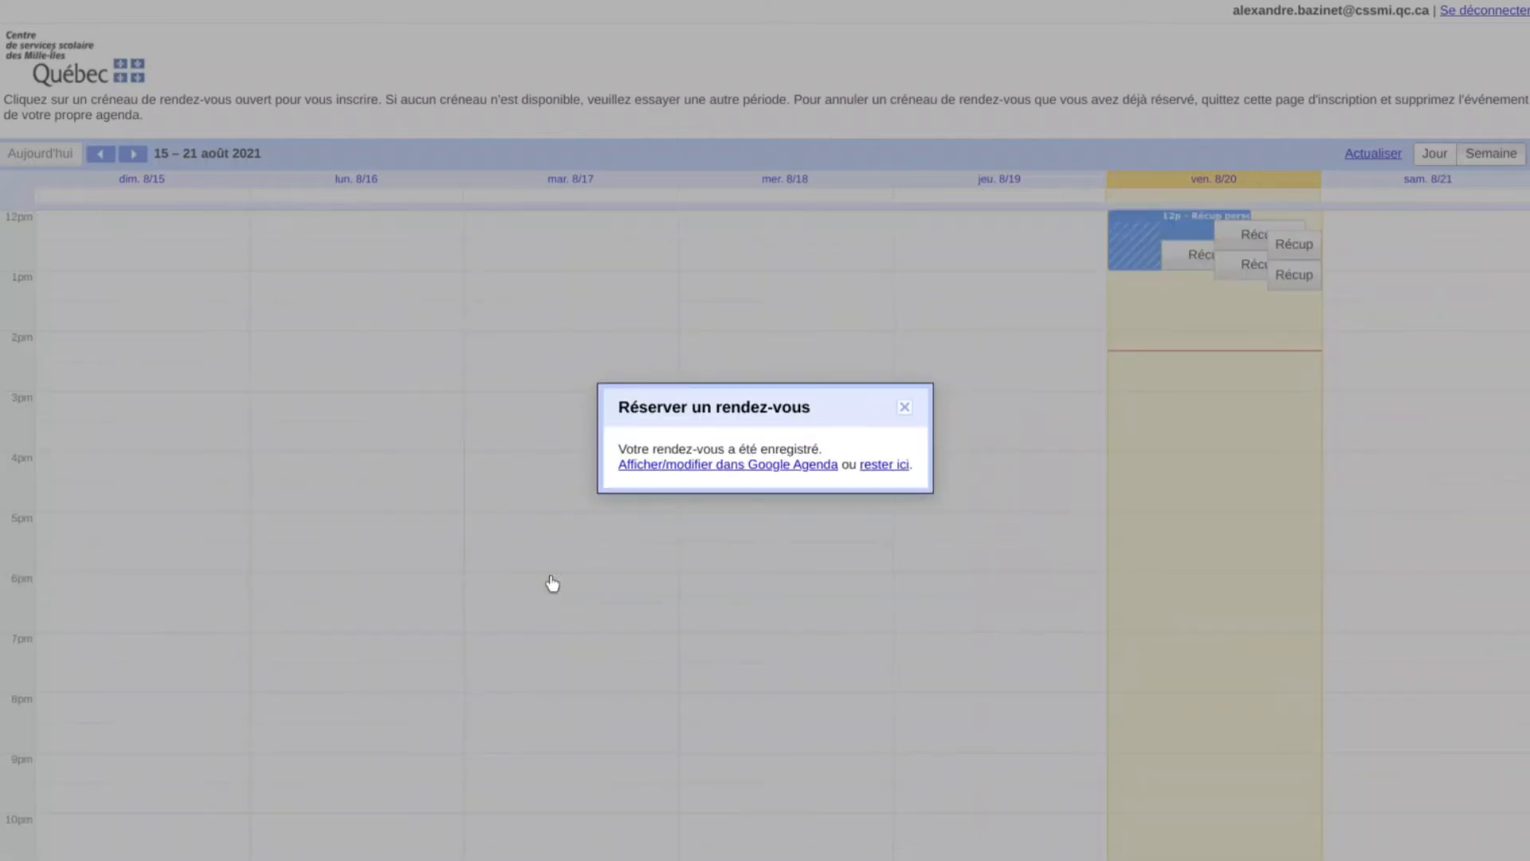
View the booked appointment in the Google Agenda week view
left_click(785, 475)
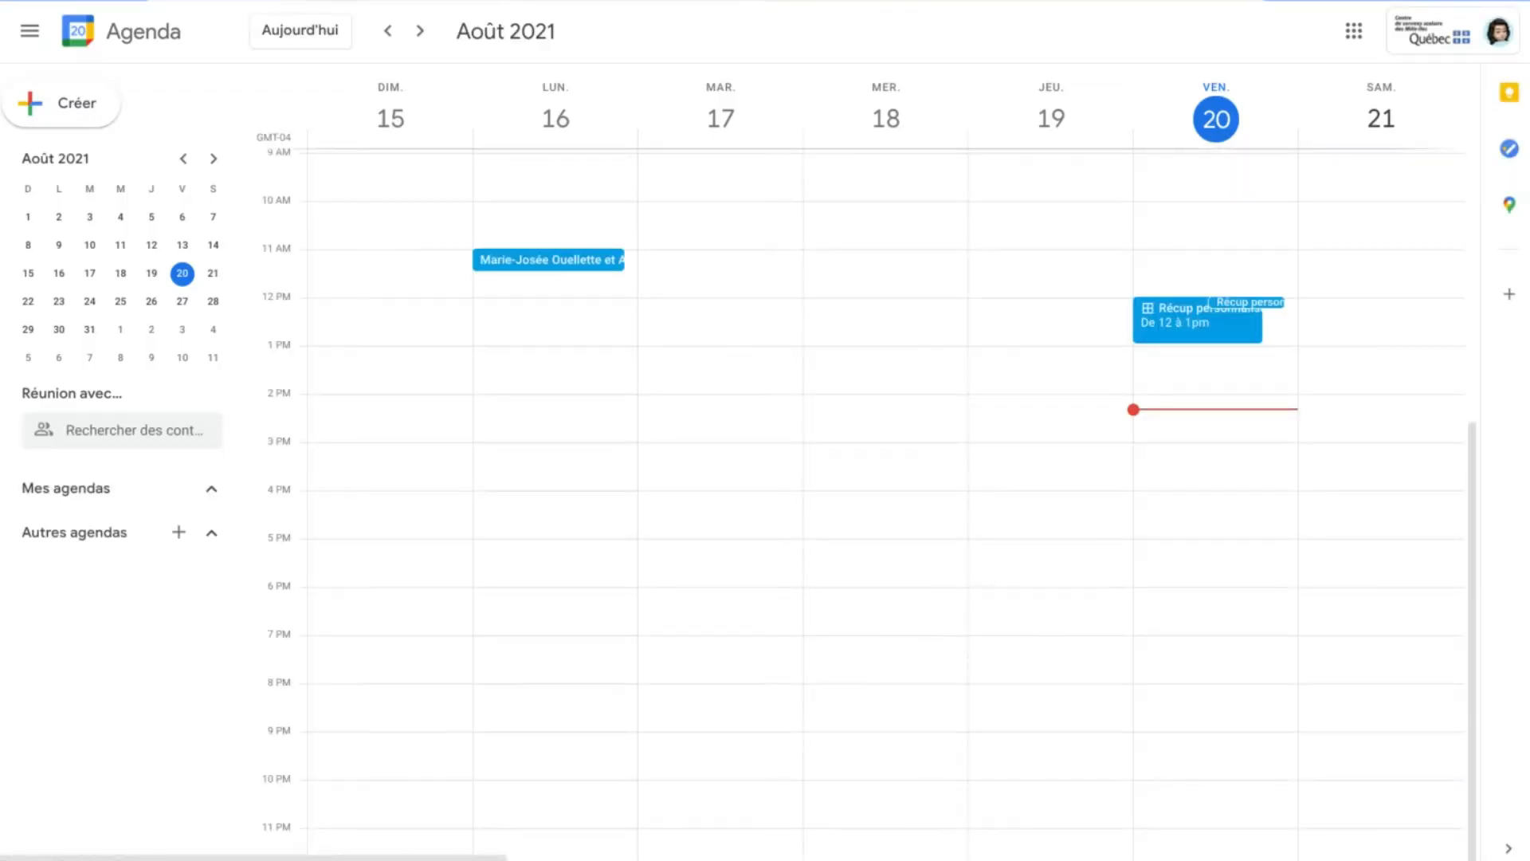
left_click(1225, 556)
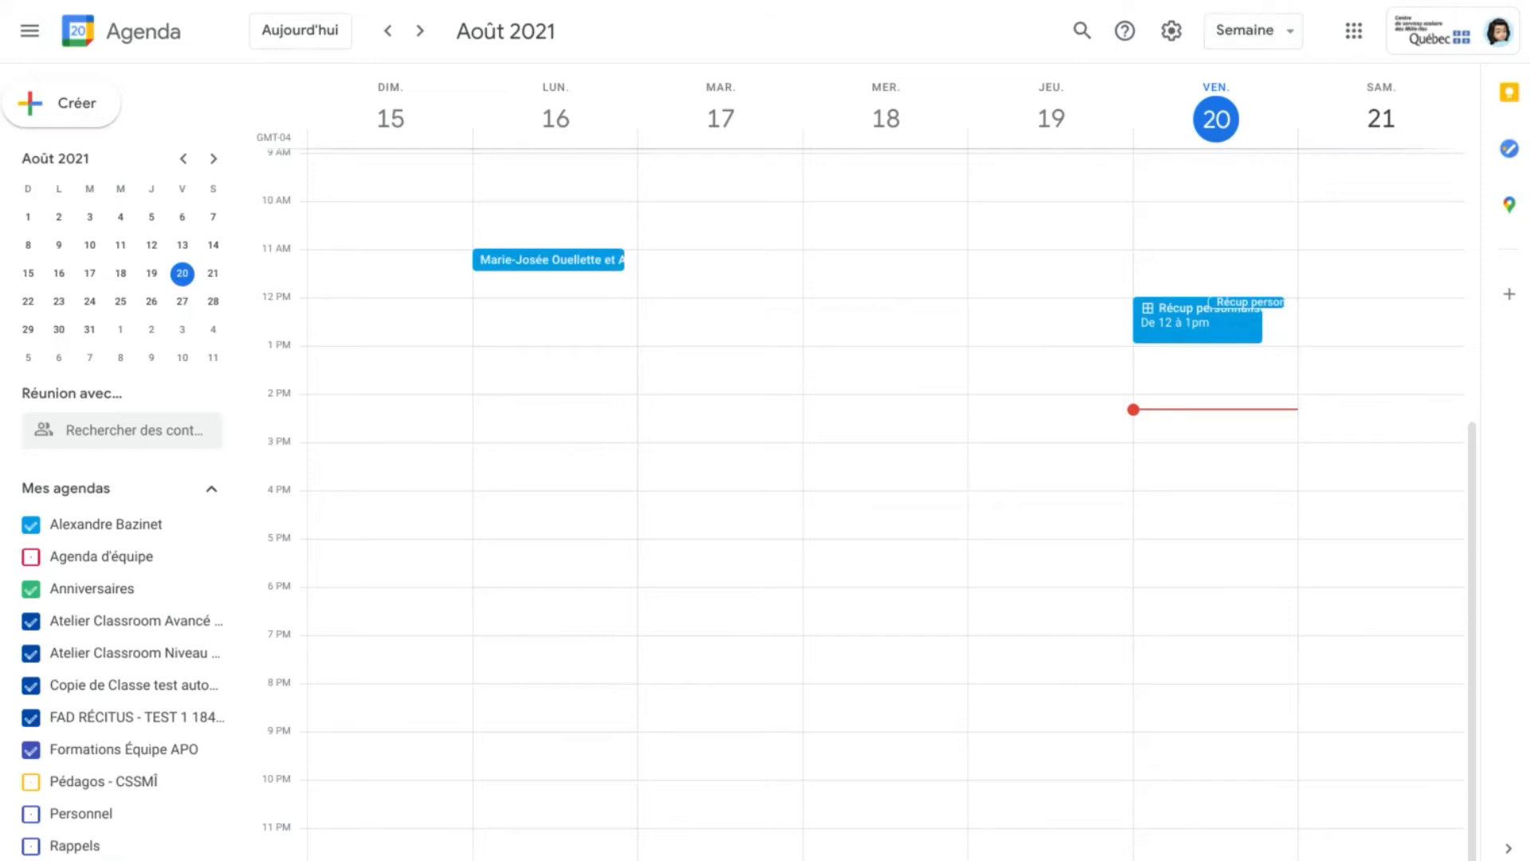
key("d")
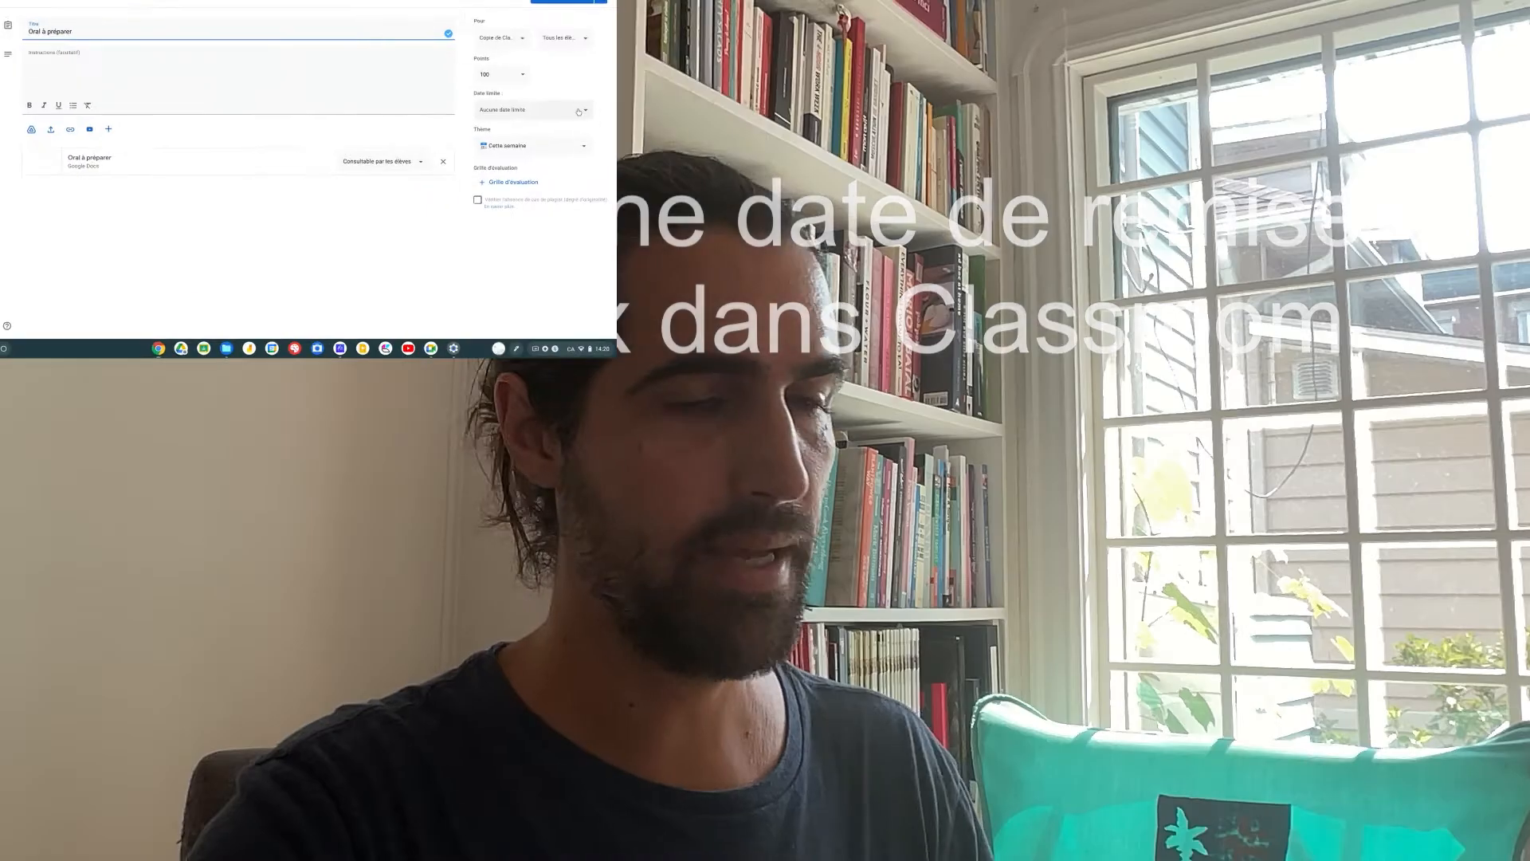
In Google Classroom, set the deadline of the "Oral à préparer" assignment to 20 août 2021 at 16:00 and publish it
left_click(820, 160)
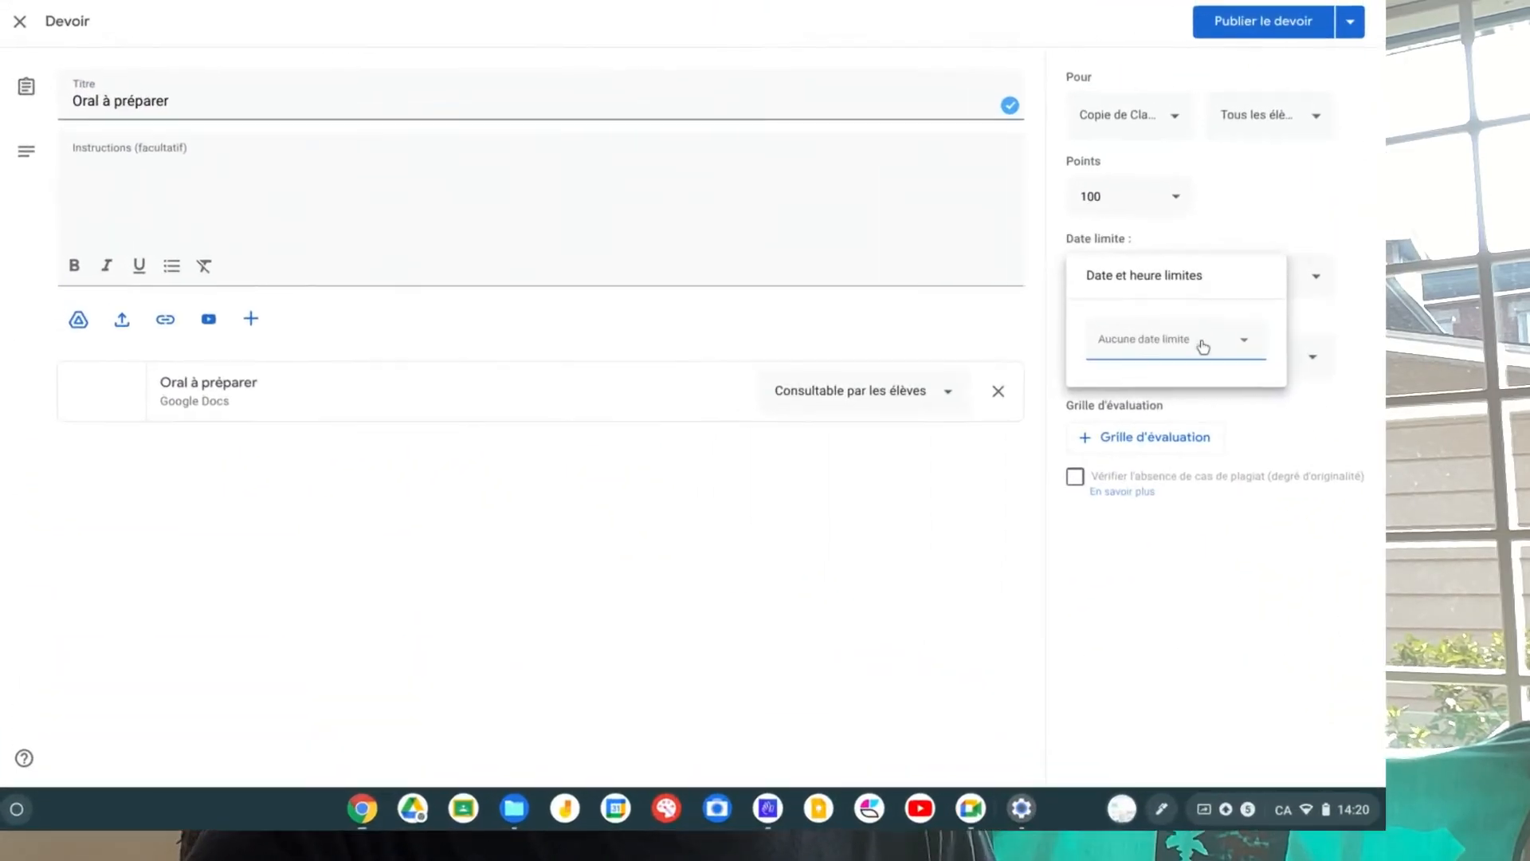
left_click(1204, 346)
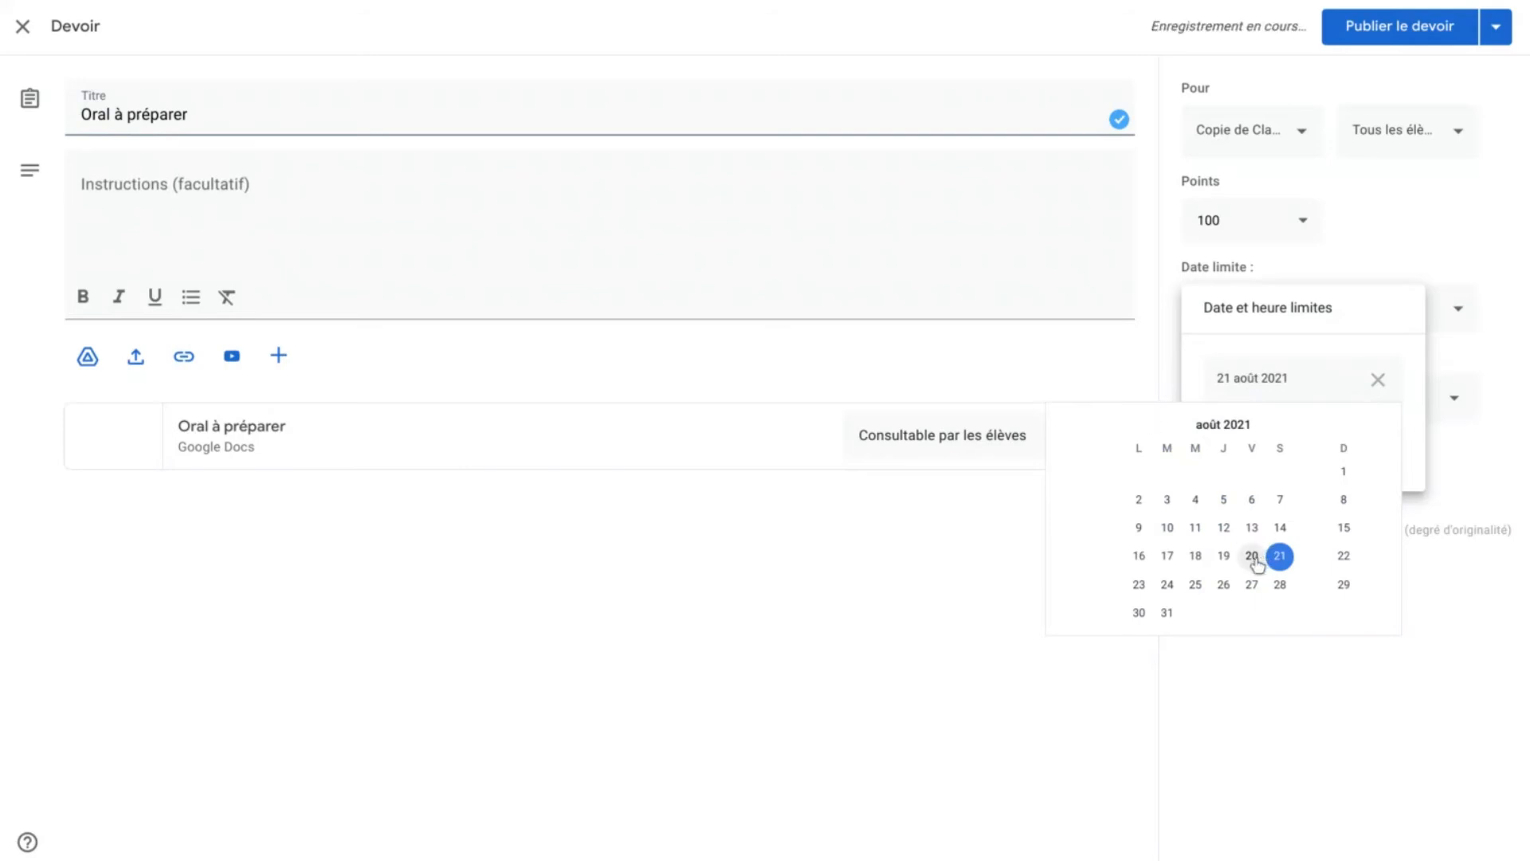
left_click(1253, 554)
left_click(1267, 448)
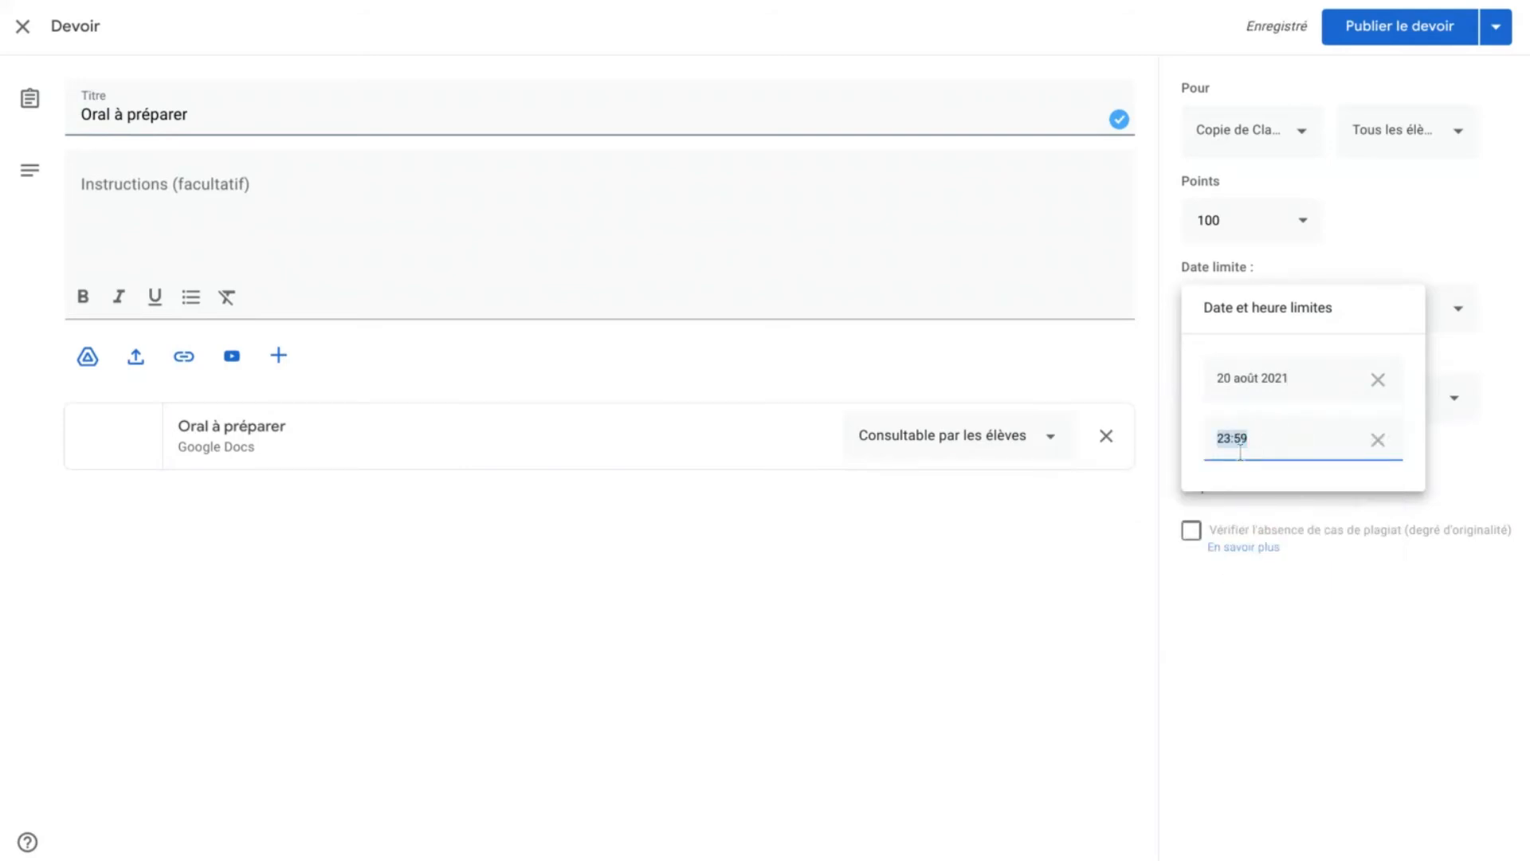
type("16:00")
left_click(1376, 653)
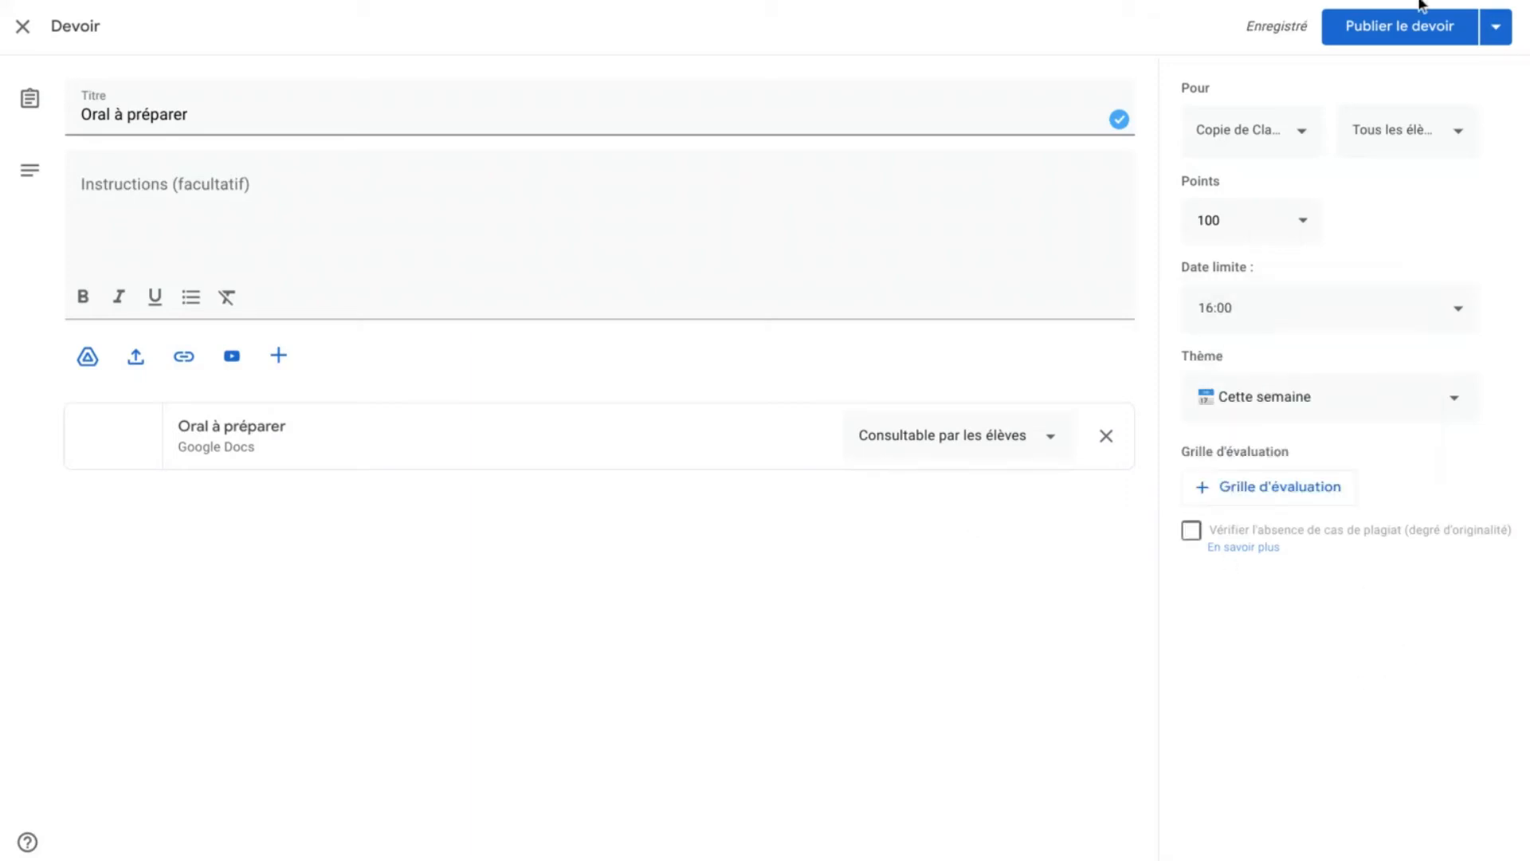
left_click(1418, 31)
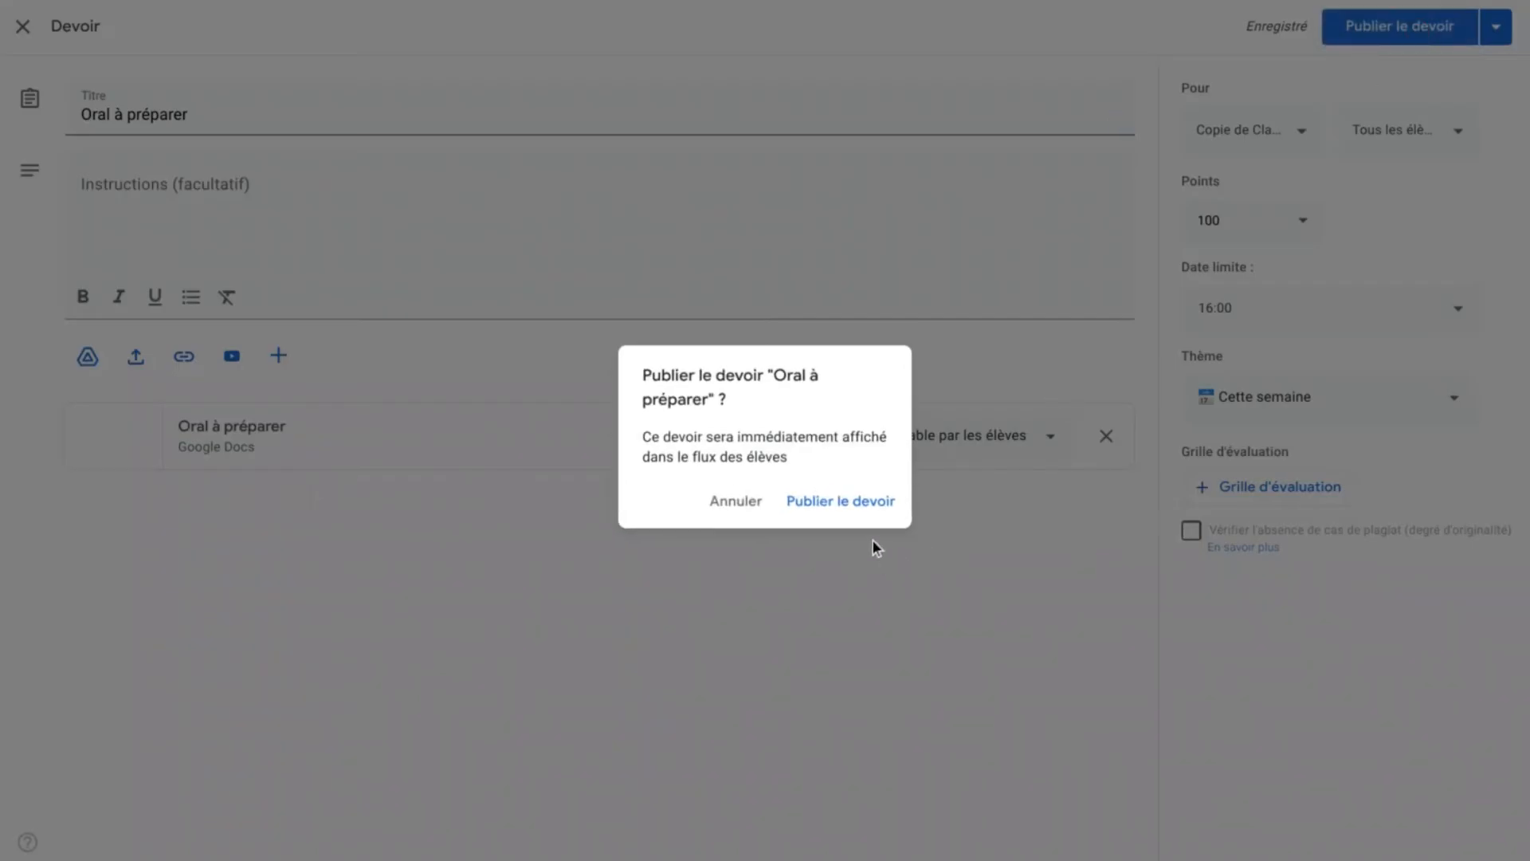
left_click(865, 511)
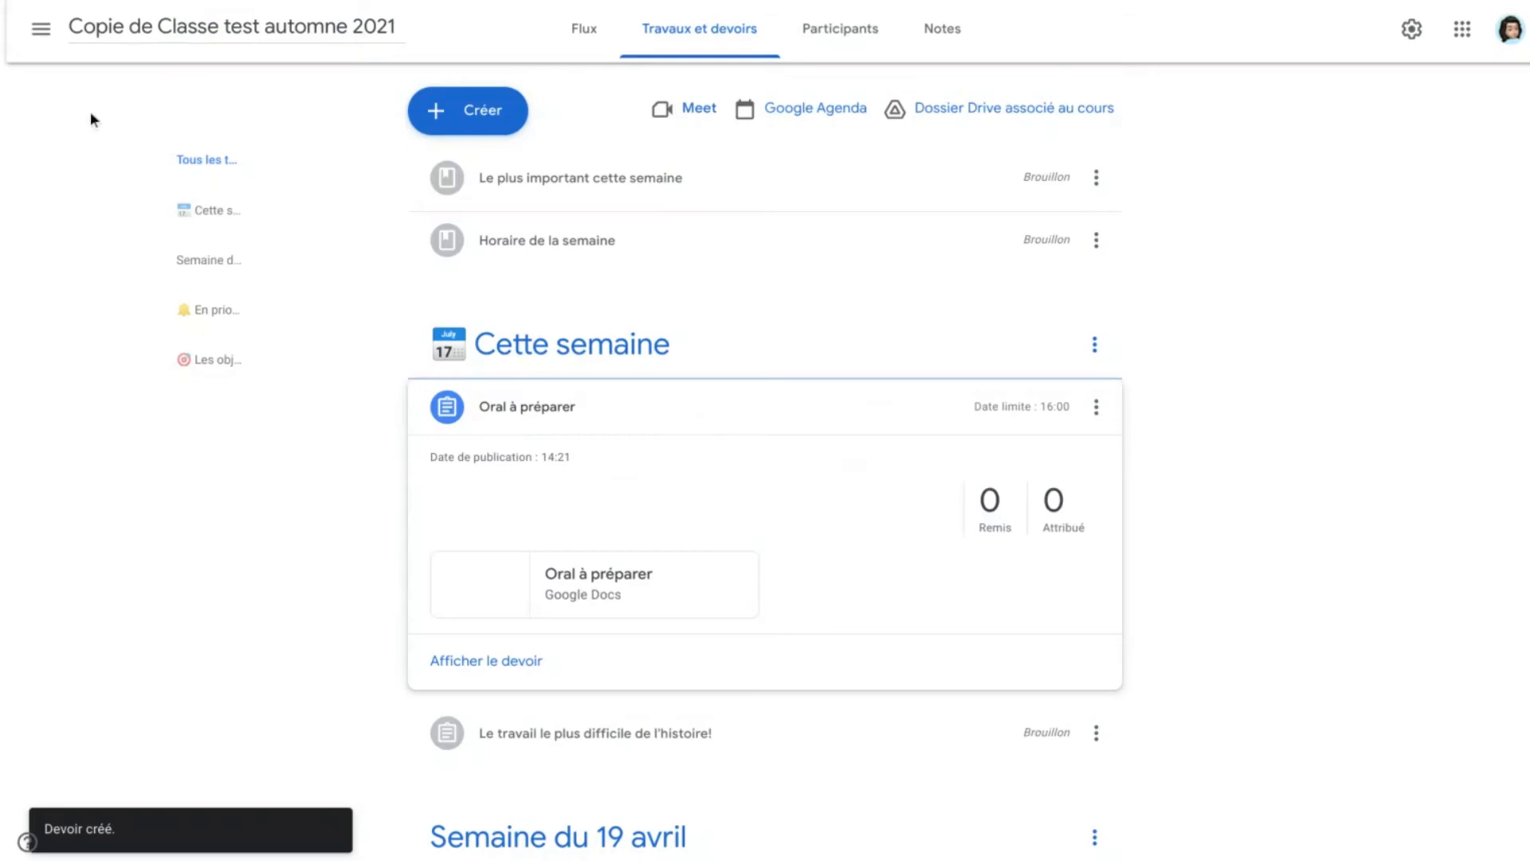
Display the Classroom agenda and open the "Oral à préparer" assignment from Friday 20 August
left_click(38, 37)
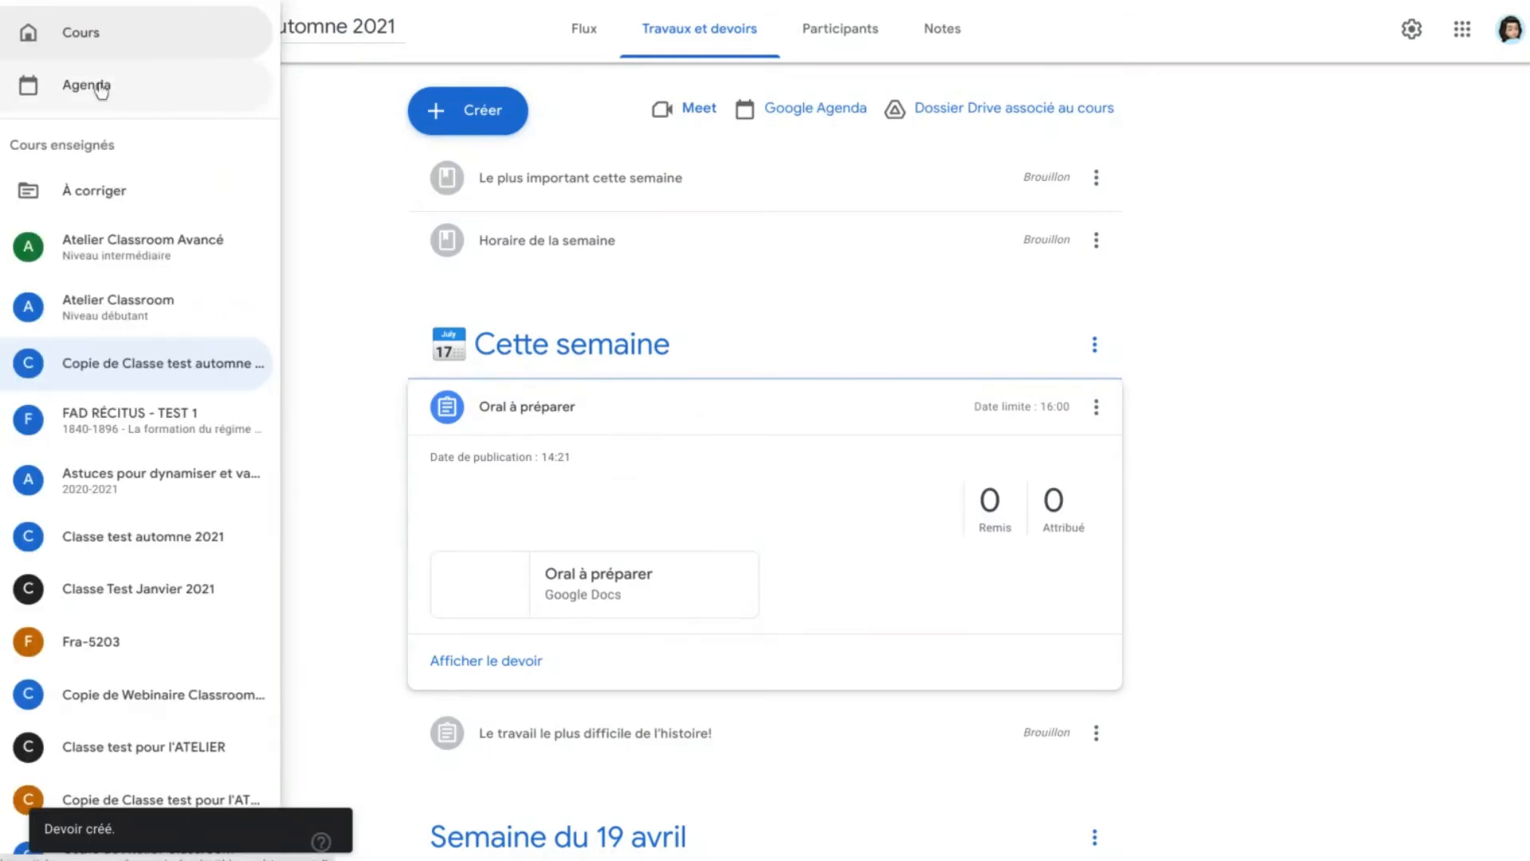
left_click(331, 146)
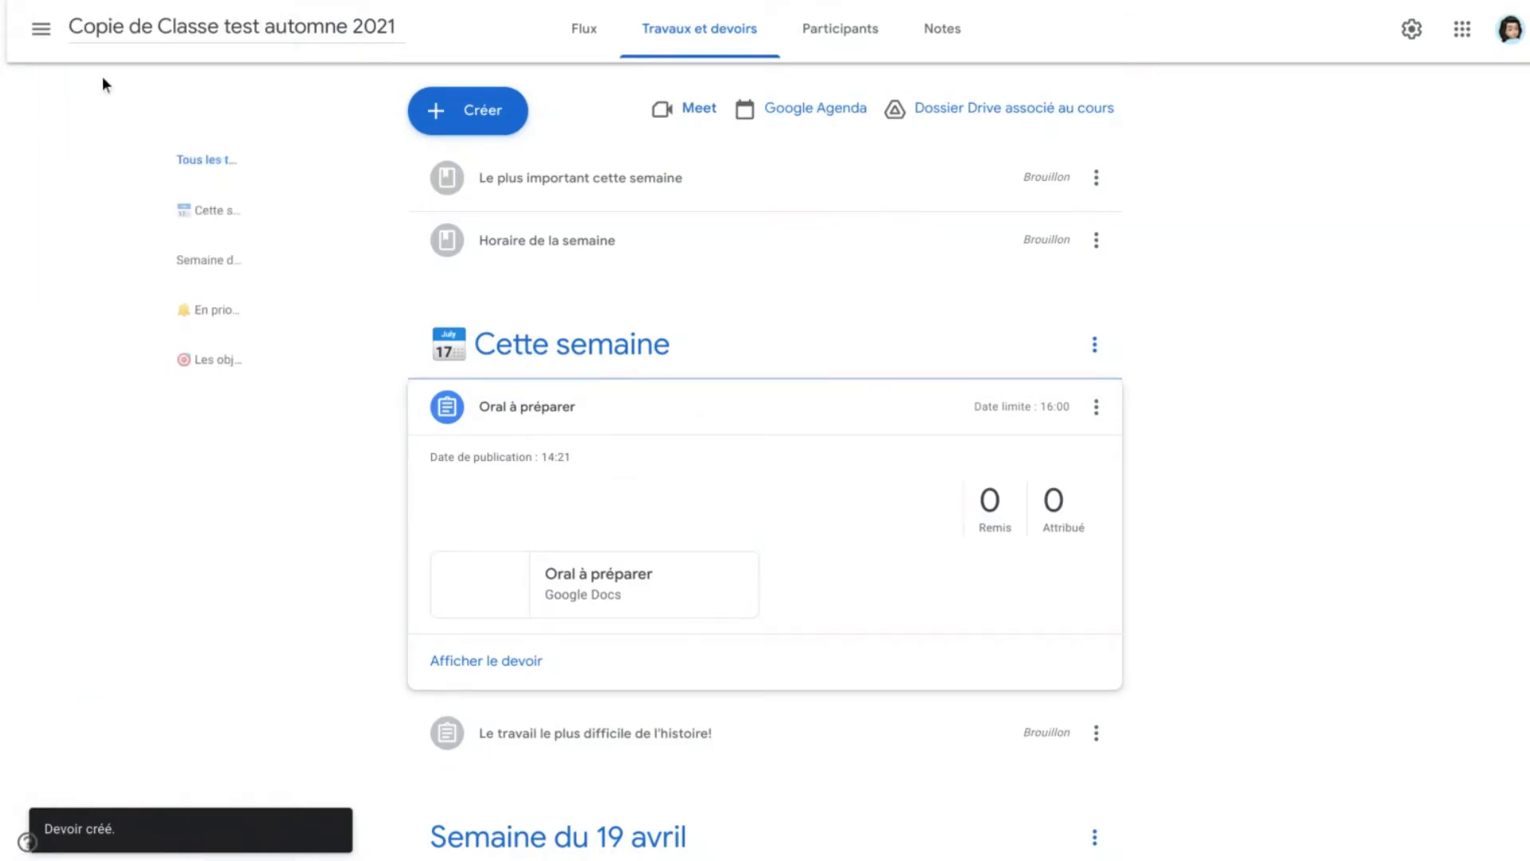
left_click(39, 30)
left_click(74, 89)
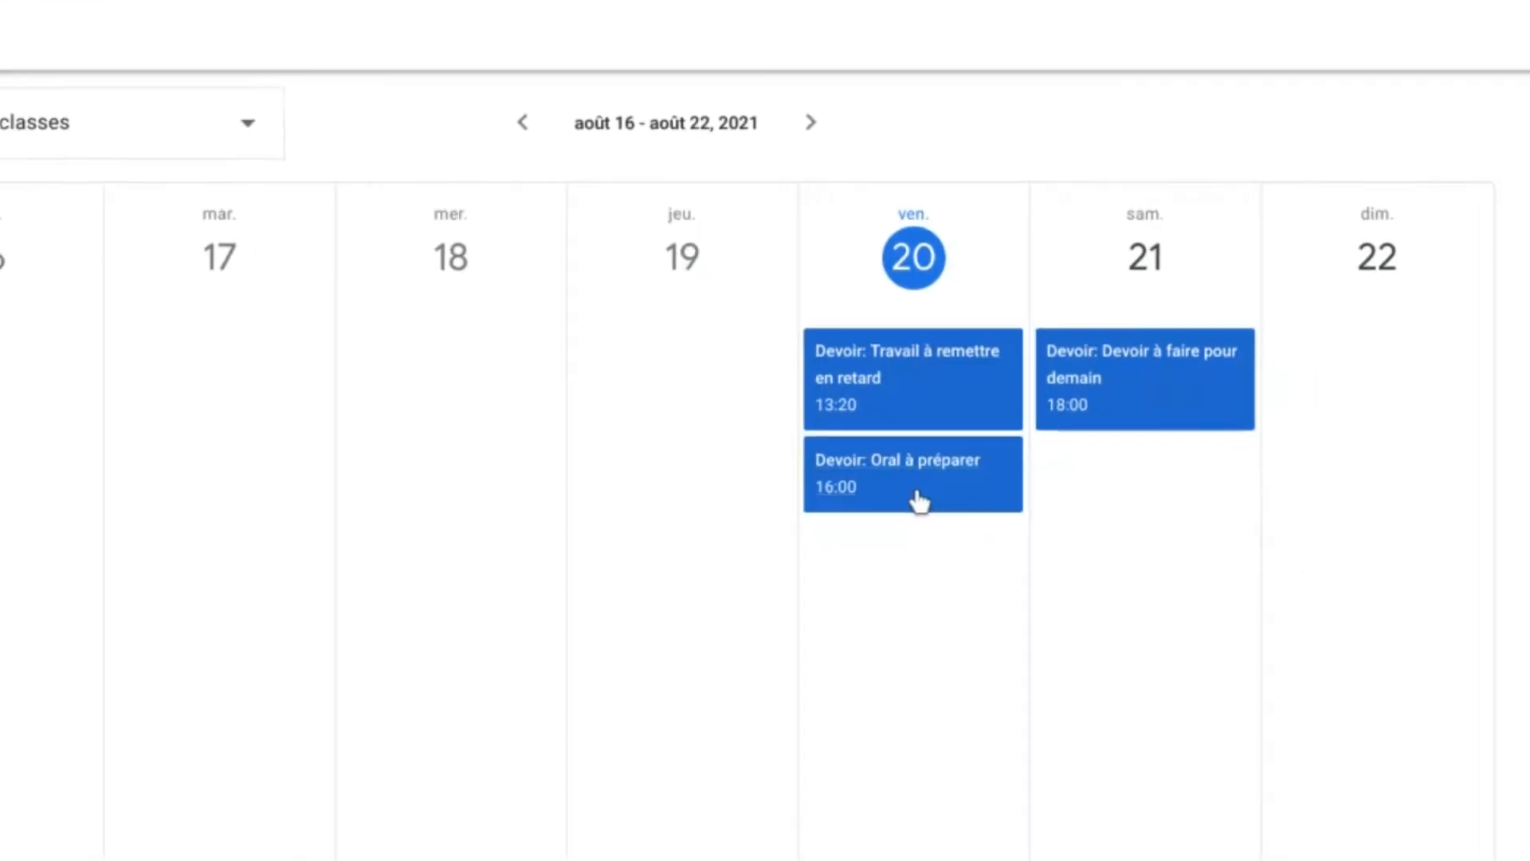
left_click(919, 501)
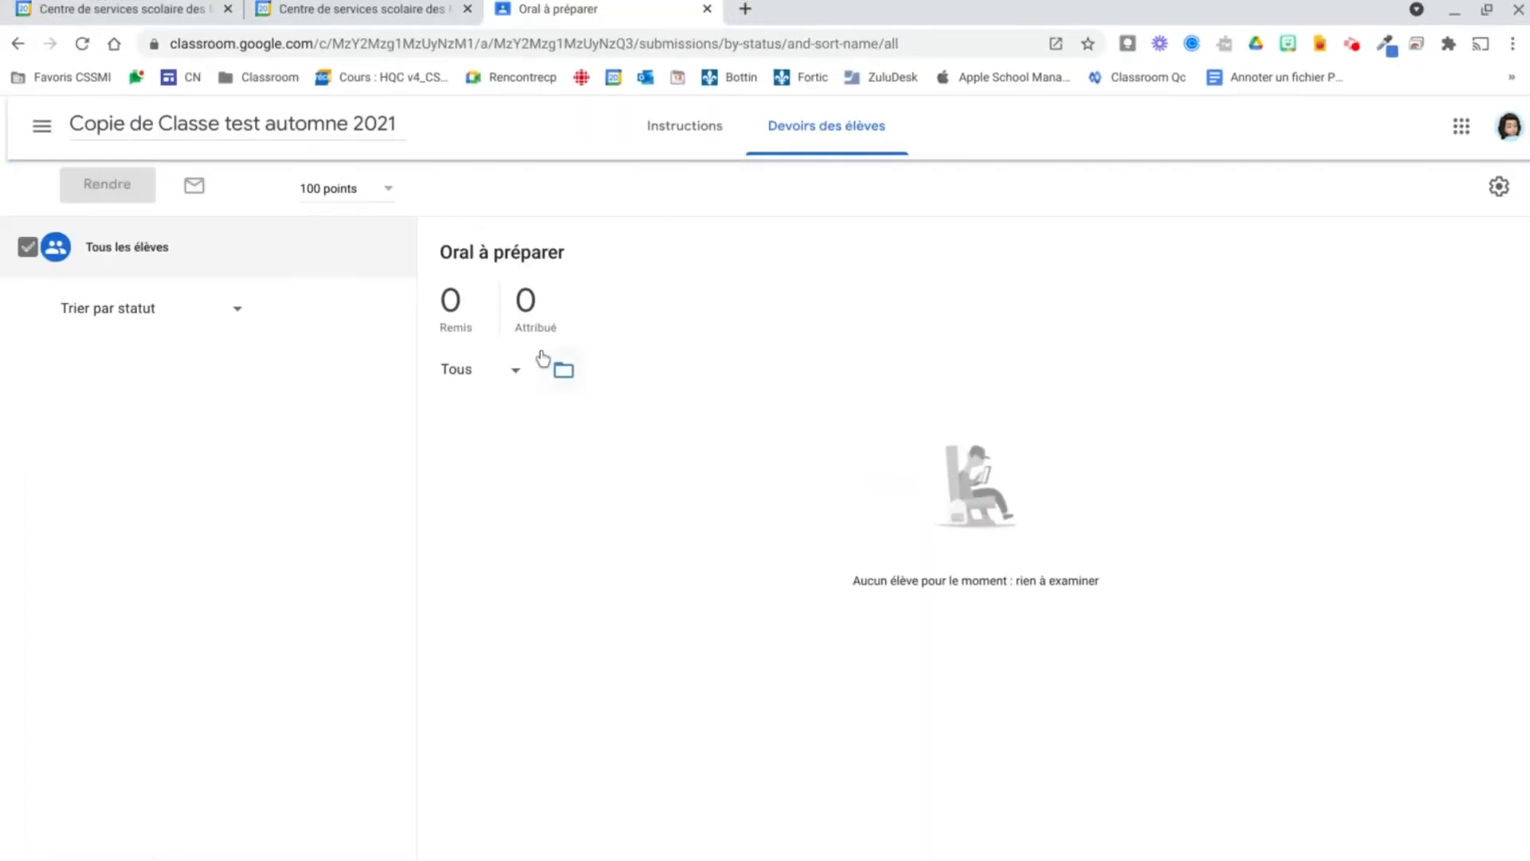
Return from the assignment to the weekly Classroom agenda of all classes
scroll(537, 351, "left", 5)
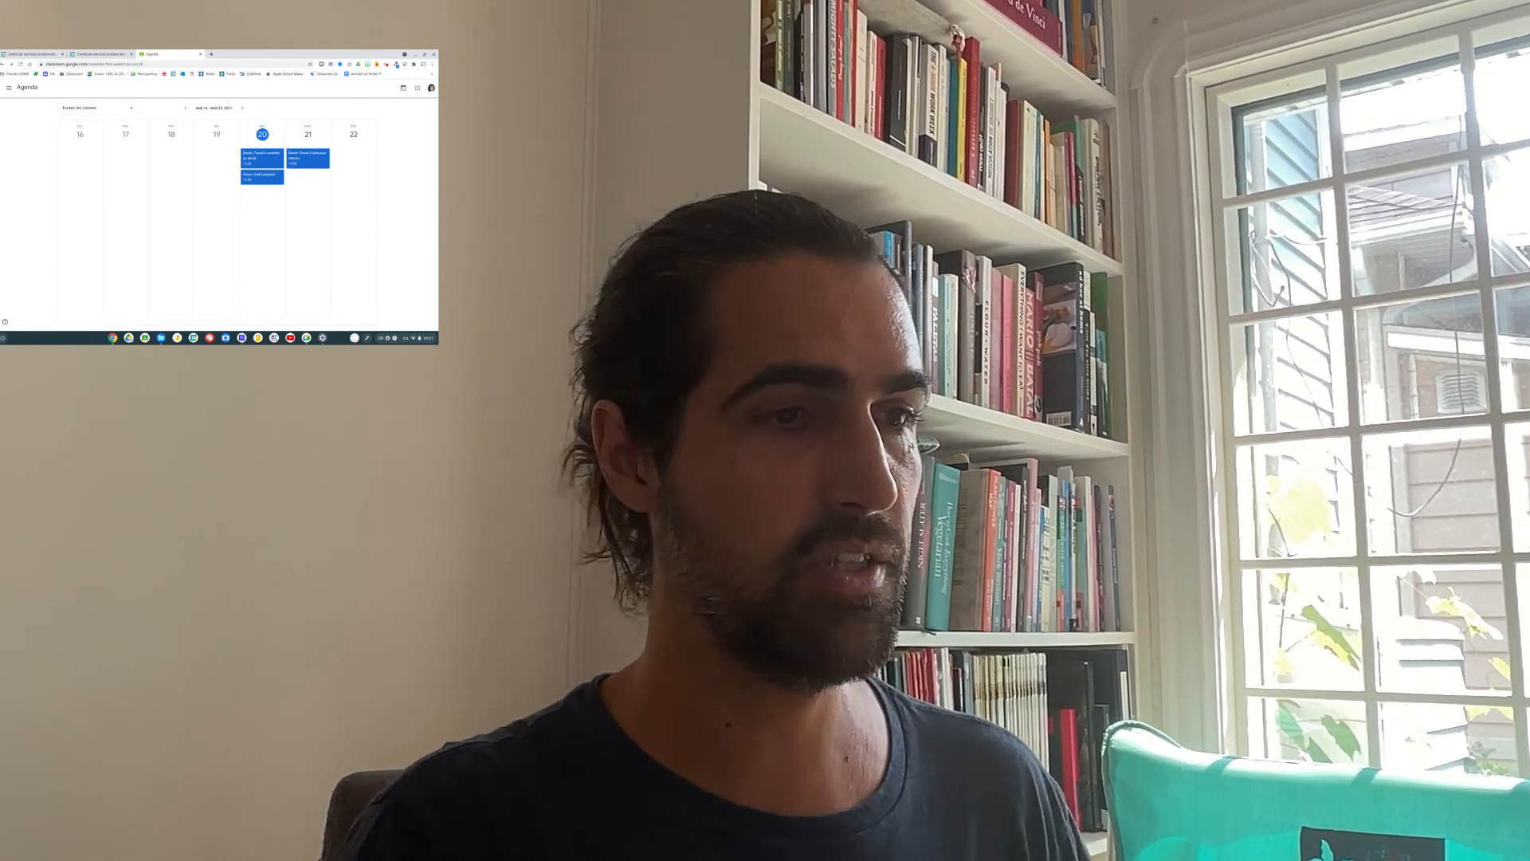
left_click(10, 89)
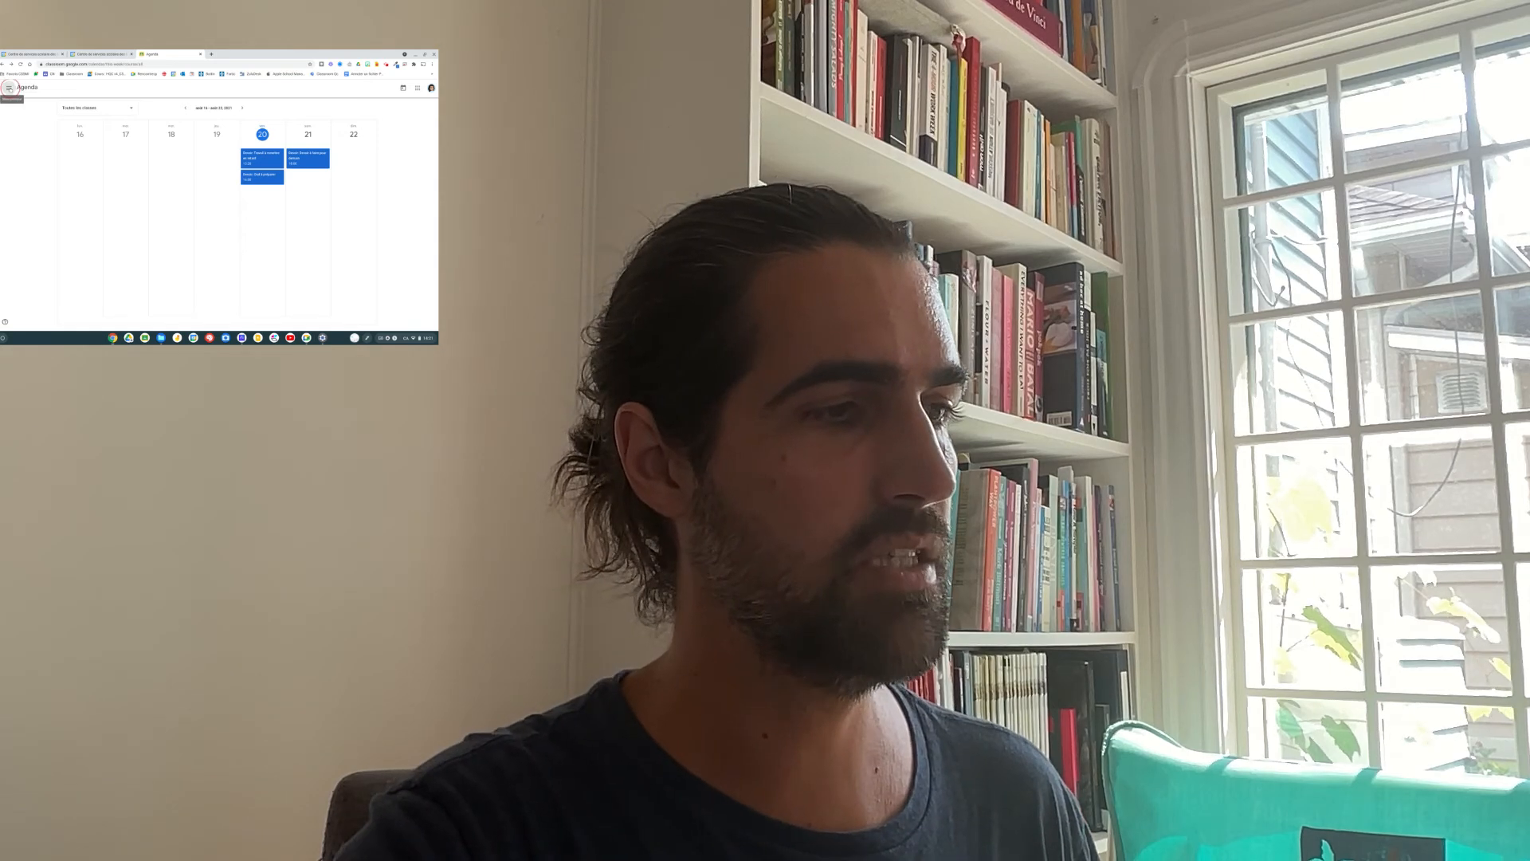
left_click(128, 178)
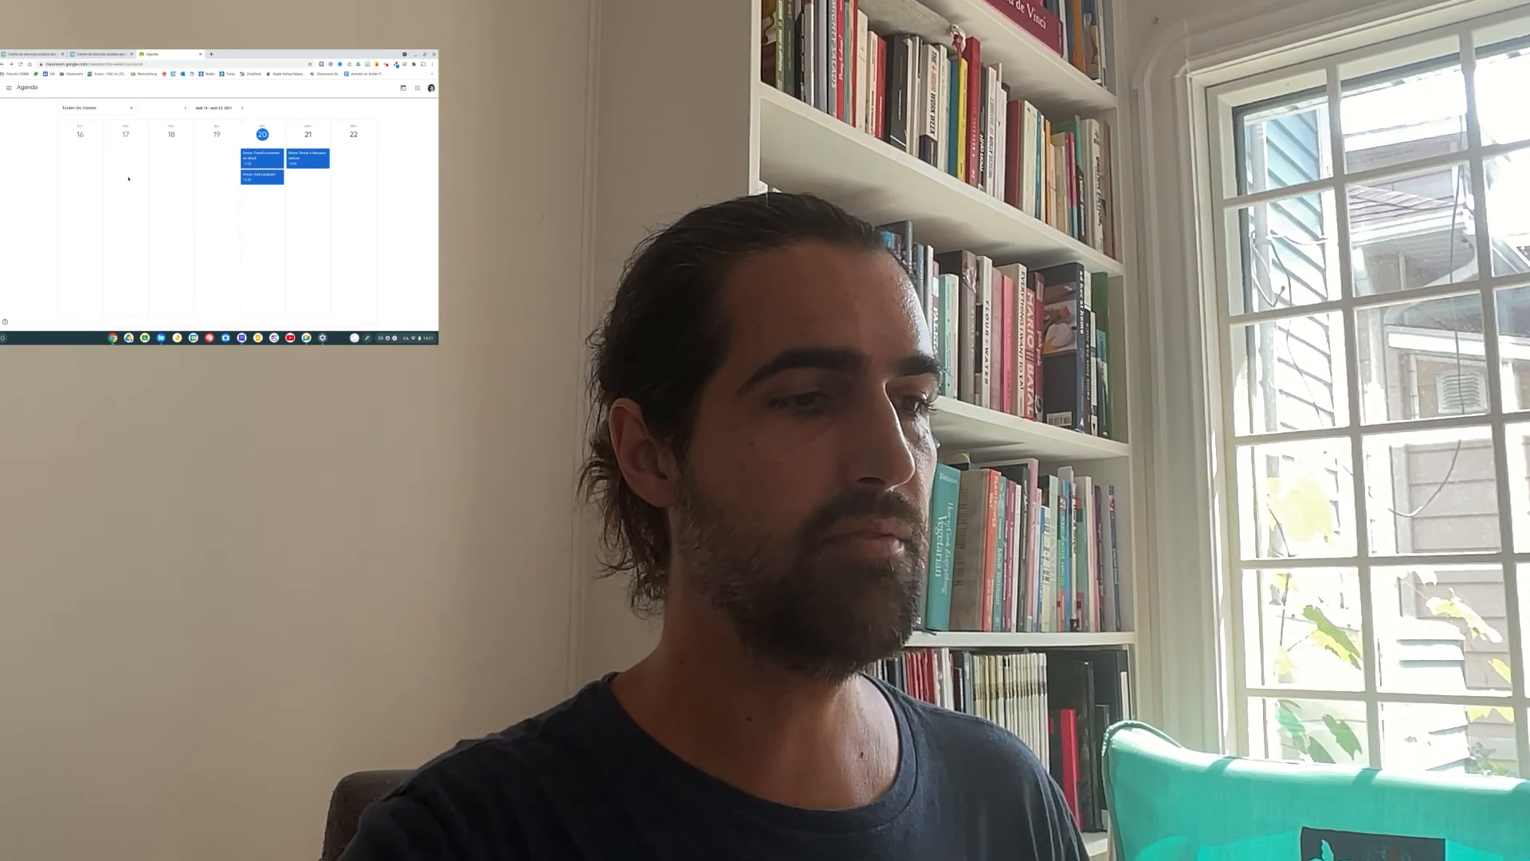